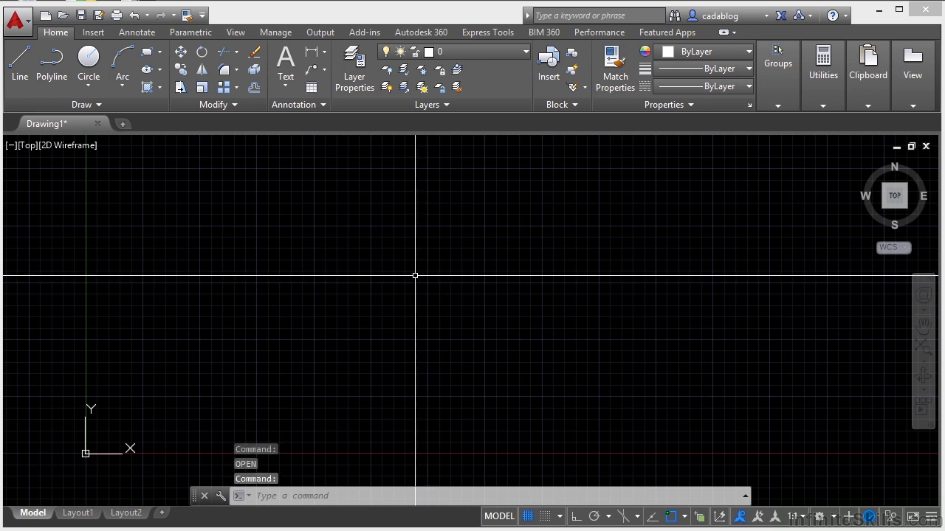
# - Inspect the default shortcut menu with nothing selected, including its Recent Input and Clipboard options, and dismiss it
pyautogui.rightClick(415, 278)
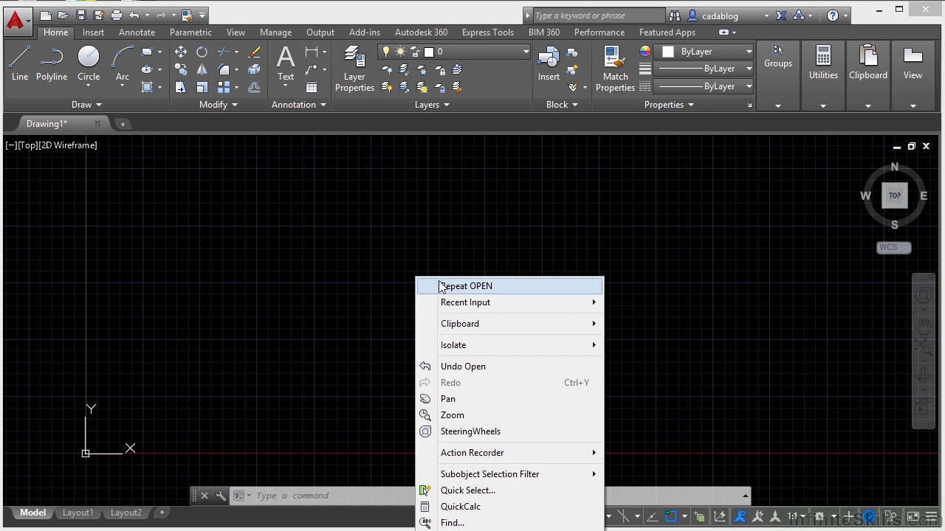
pyautogui.moveTo(523, 304)
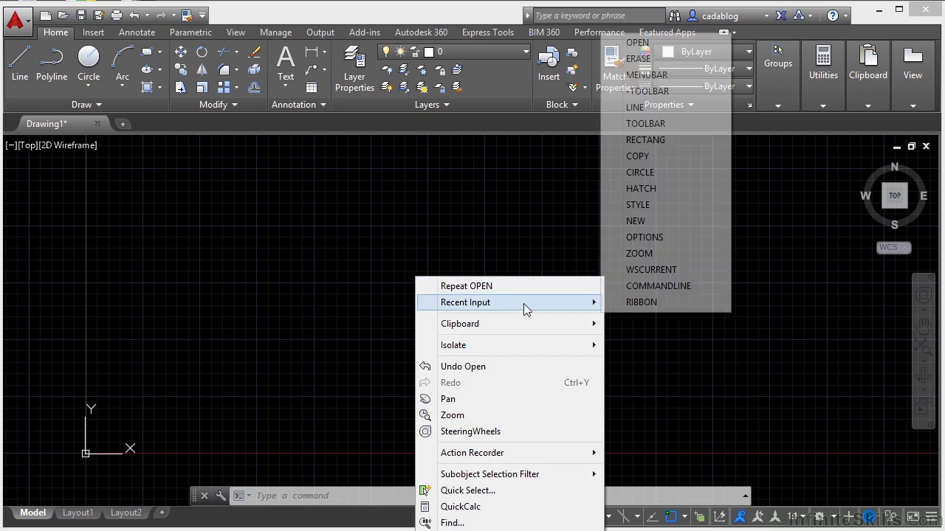
pyautogui.moveTo(533, 328)
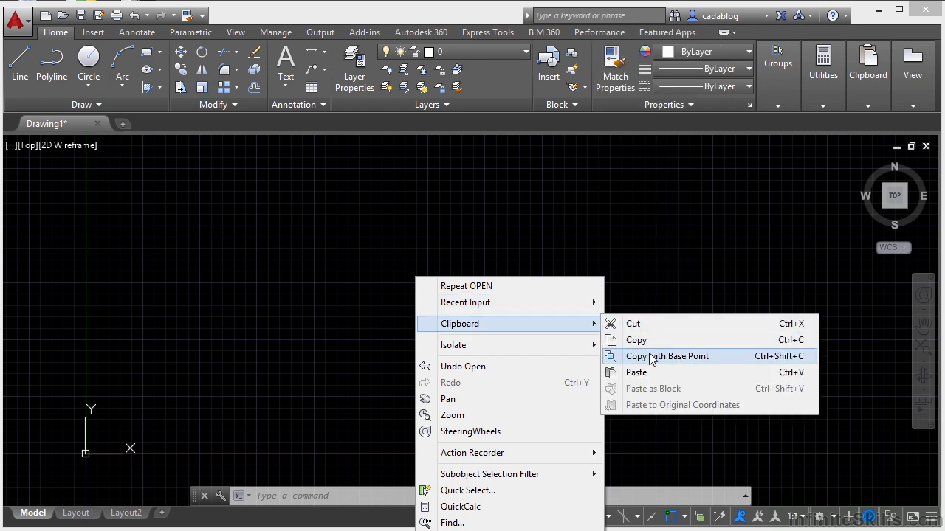
pyautogui.moveTo(554, 344)
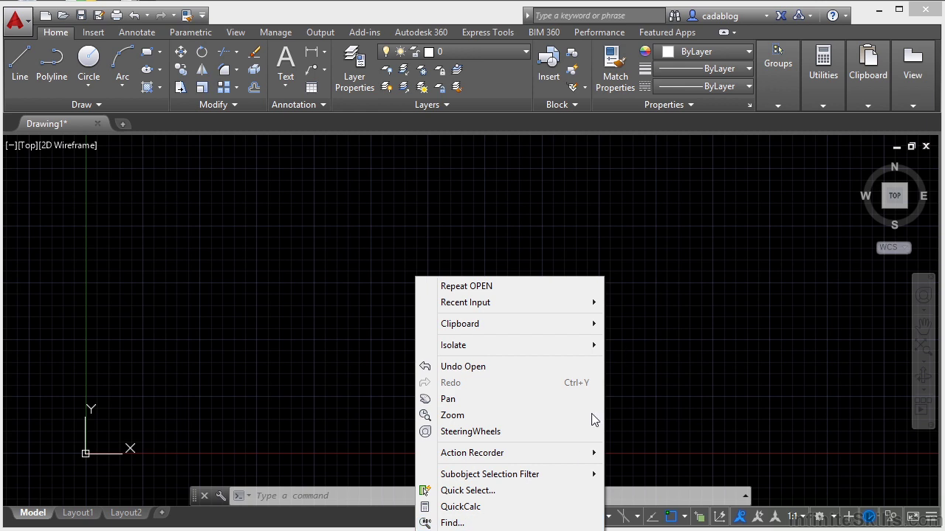
pyautogui.click(648, 315)
pyautogui.press('Escape')
# - Draw a slanted line about 3.9 units long in the upper middle of the drawing area
pyautogui.write('l')
pyautogui.press('Return')
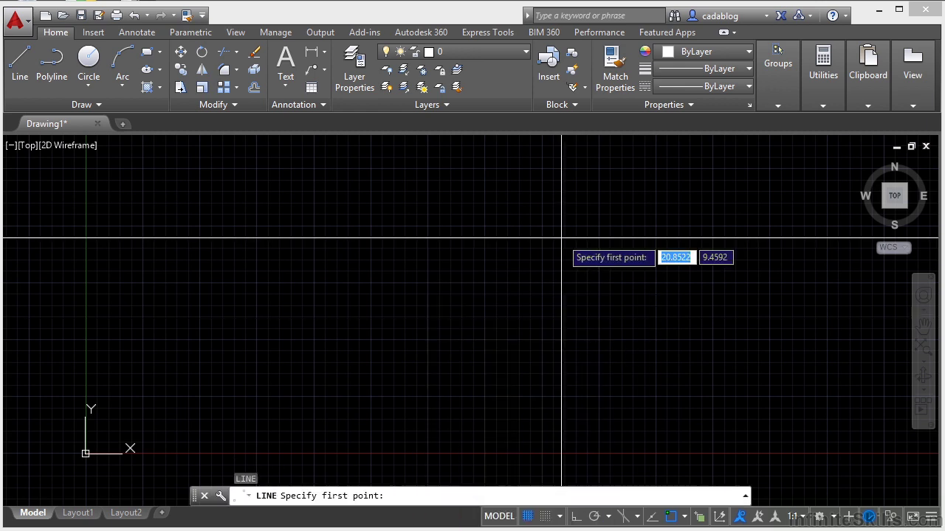
pyautogui.click(503, 217)
pyautogui.click(425, 258)
pyautogui.press('Return')
# - Select the slanted line, inspect its edit shortcut menu including the Draw Order options, and deselect the line
pyautogui.click(511, 279)
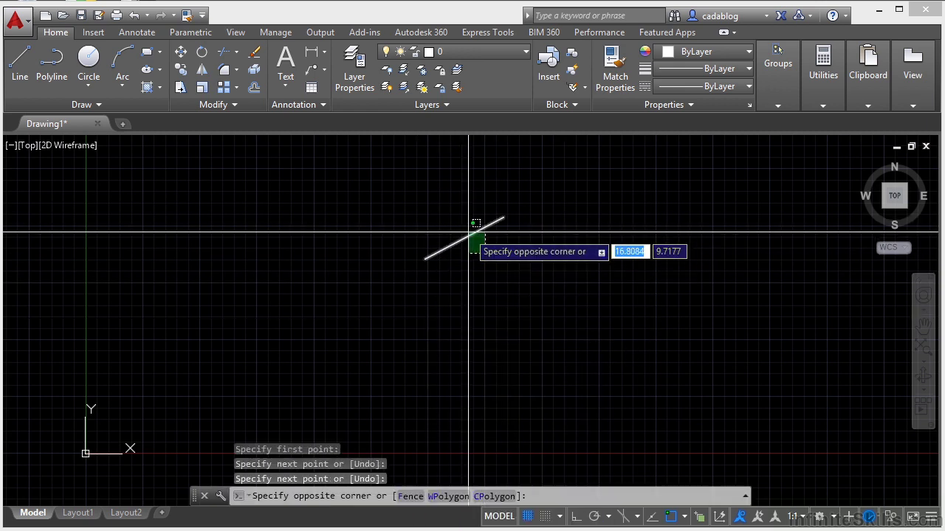
pyautogui.click(480, 224)
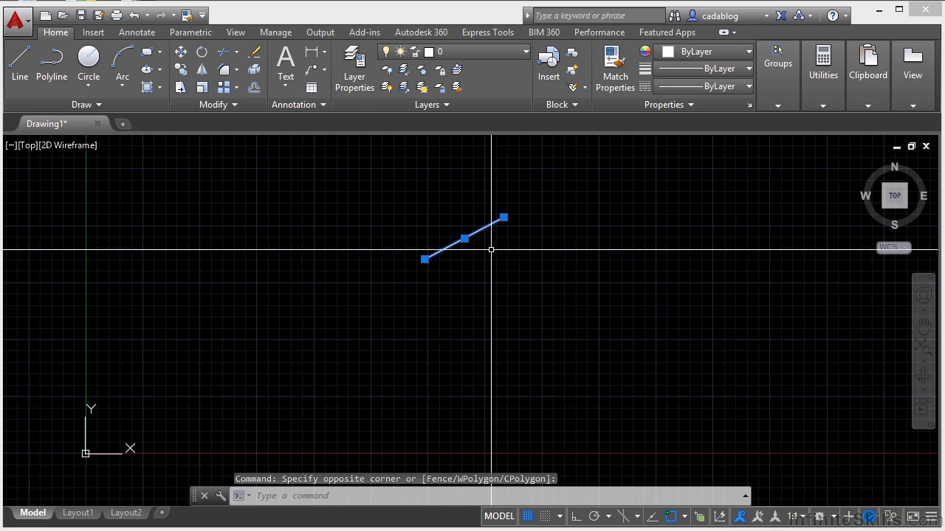
pyautogui.rightClick(527, 164)
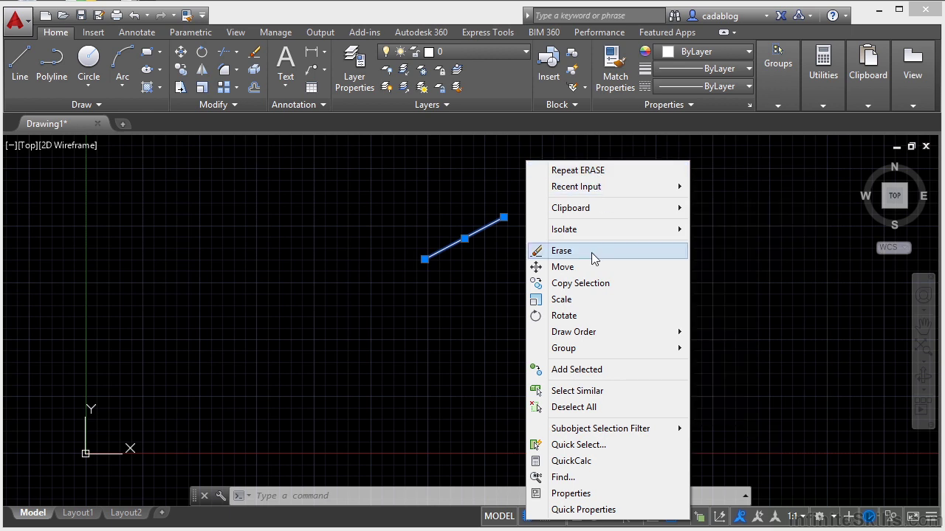
pyautogui.moveTo(600, 338)
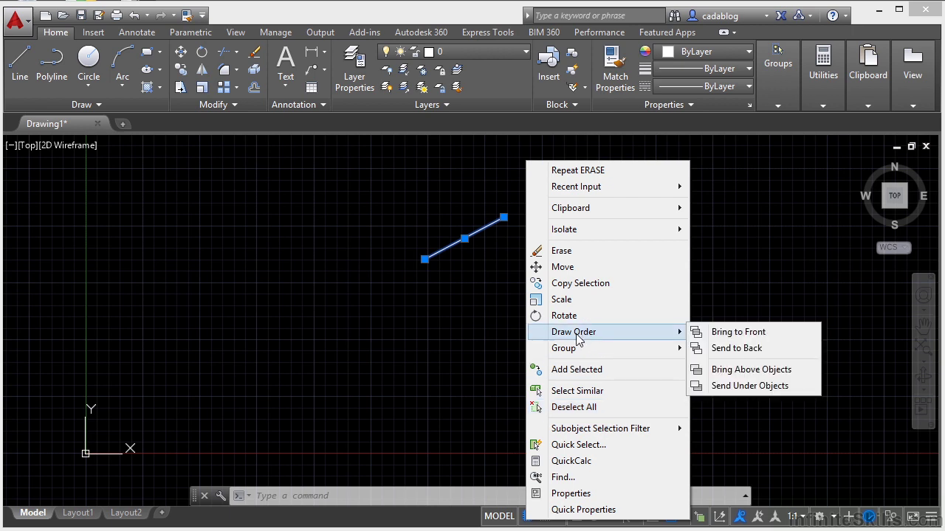
pyautogui.click(481, 340)
pyautogui.press('Escape')
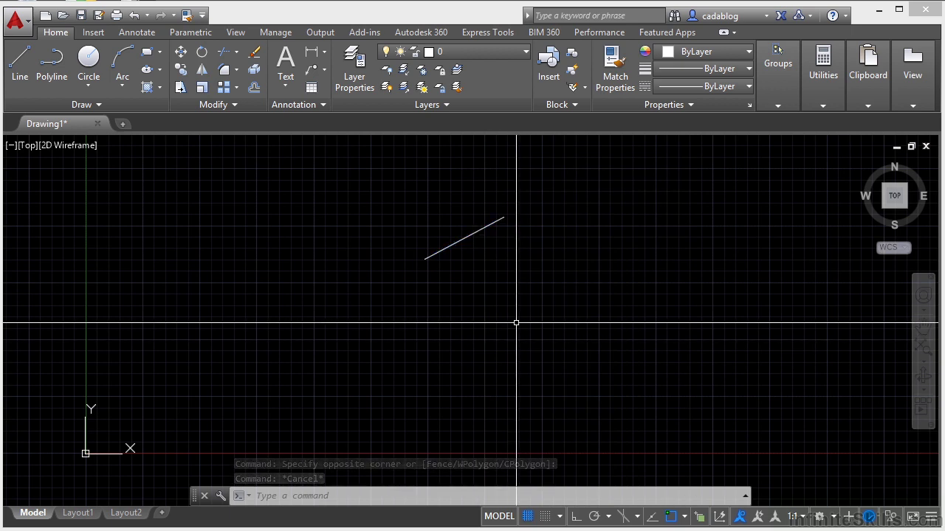
# - Start a second line below the first, inspect the in-command shortcut menu's Snap Overrides, and end the command without a second point
pyautogui.write('l')
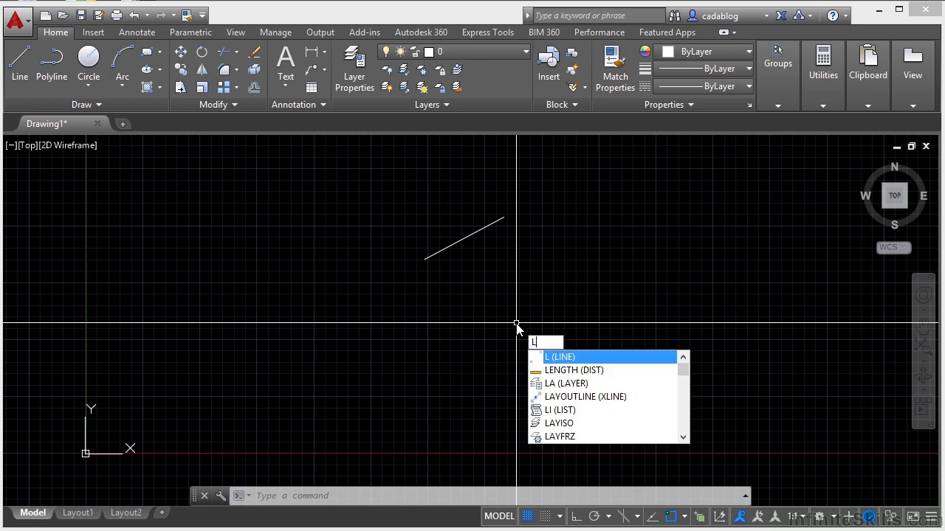
pyautogui.press('Return')
pyautogui.click(517, 284)
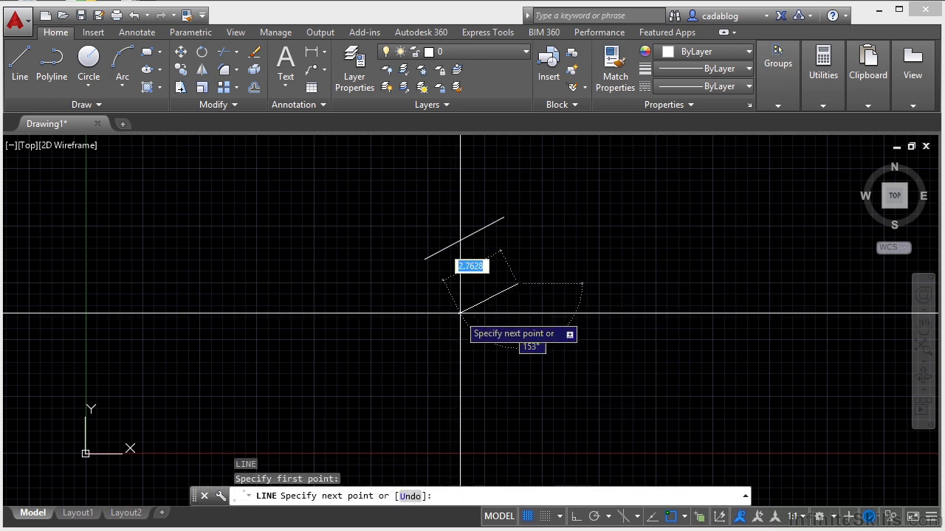
pyautogui.rightClick(411, 293)
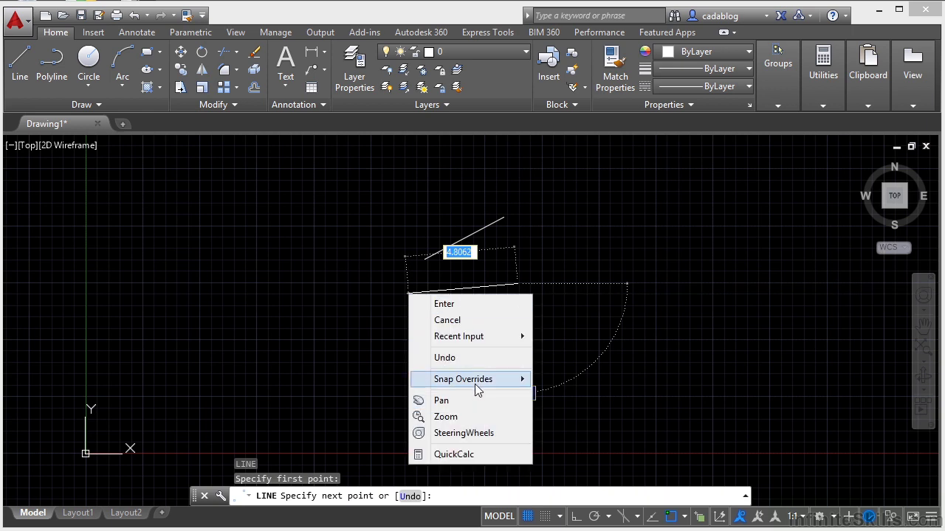
pyautogui.moveTo(485, 386)
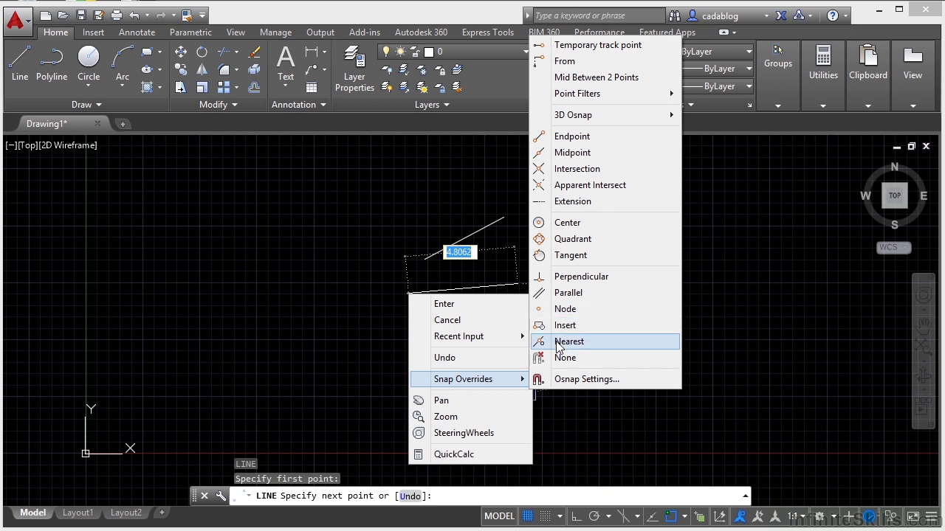
pyautogui.click(443, 304)
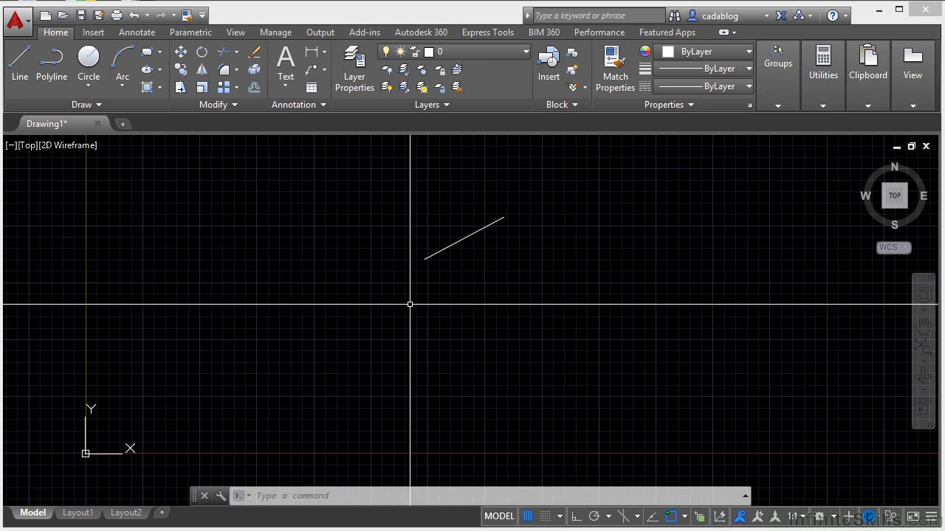
# - Open the Options dialog and display the User Preferences settings
pyautogui.write('OP')
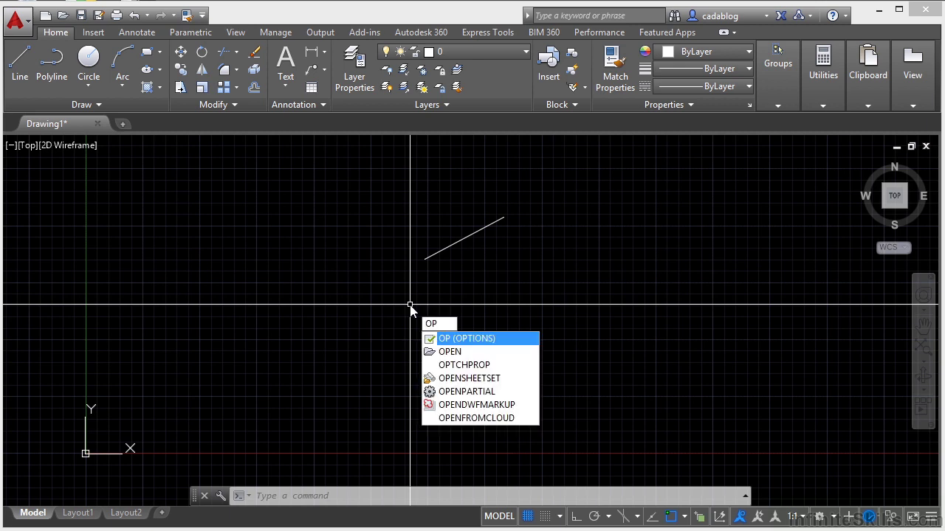
pyautogui.press('Return')
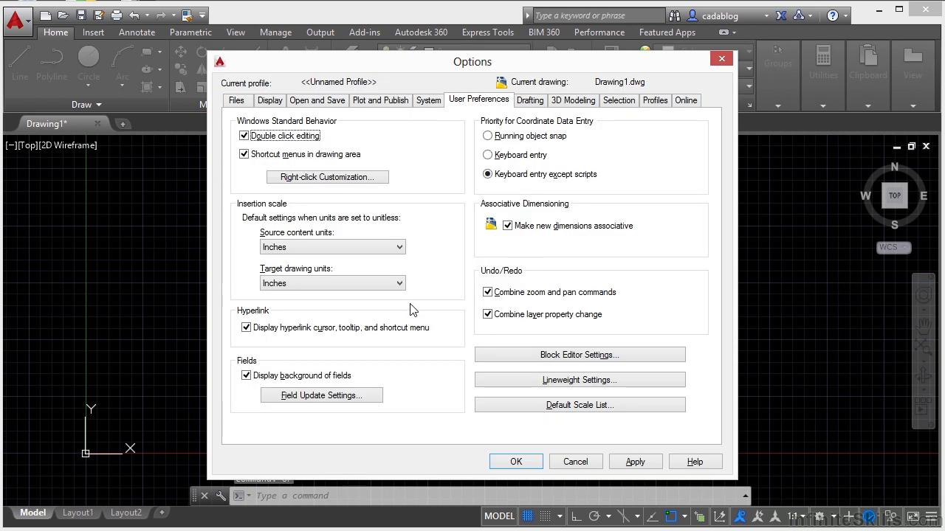
pyautogui.click(480, 101)
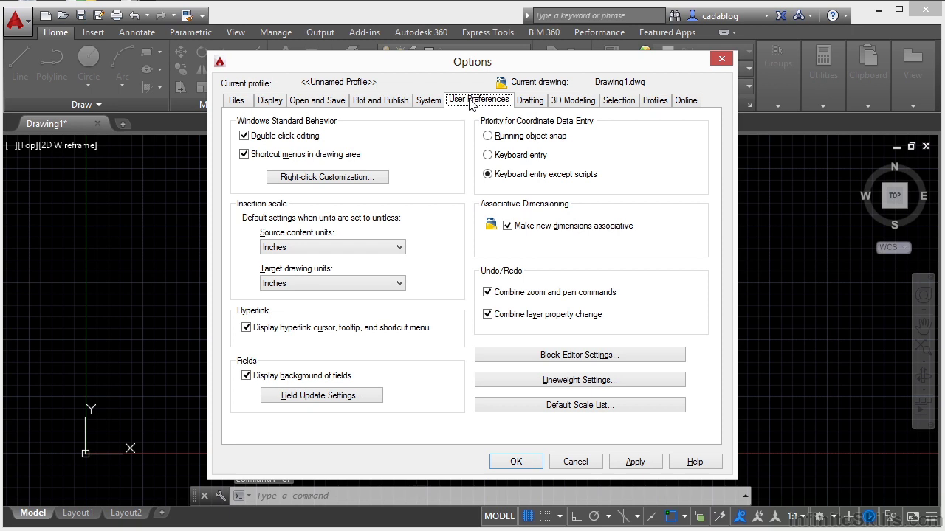
pyautogui.press('Left')
pyautogui.press('Left')
pyautogui.press('Left')
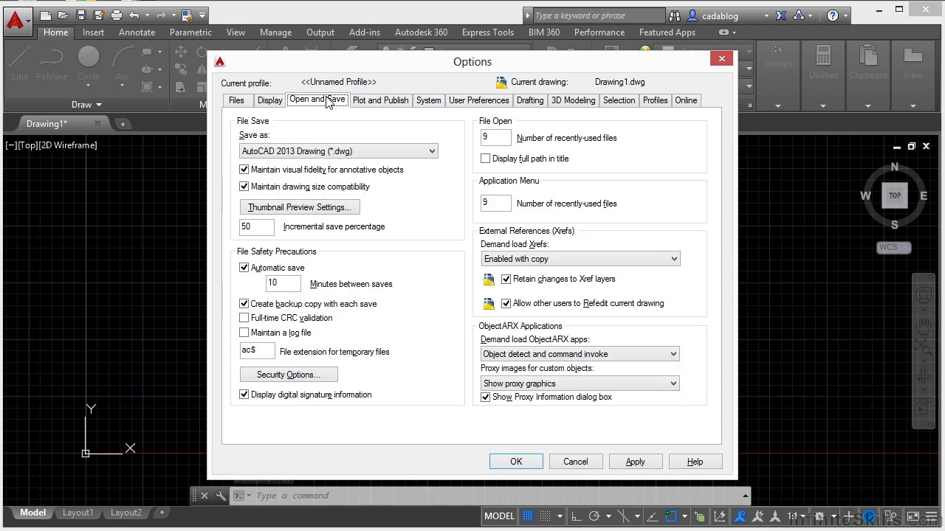
pyautogui.click(465, 102)
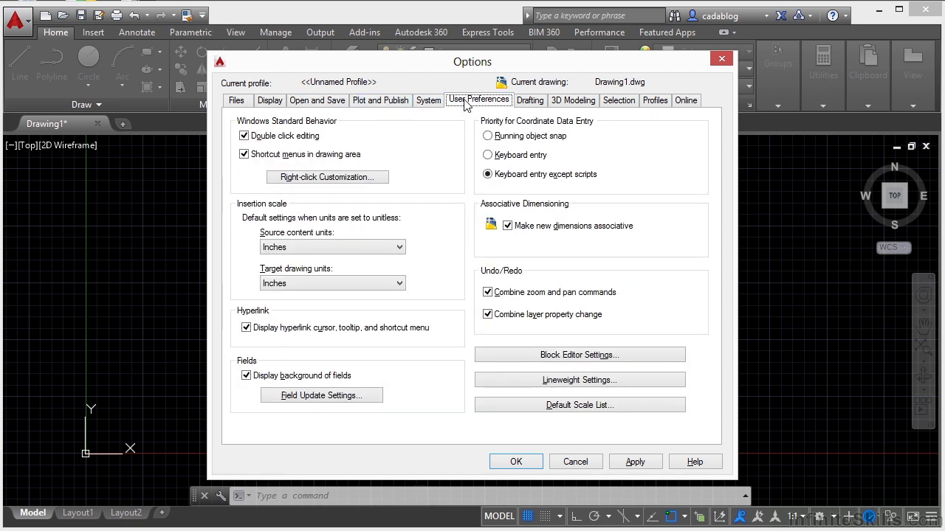
# - Turn time-sensitive right-click off and back on in Right-Click Customization, apply it and accept the options
pyautogui.click(304, 180)
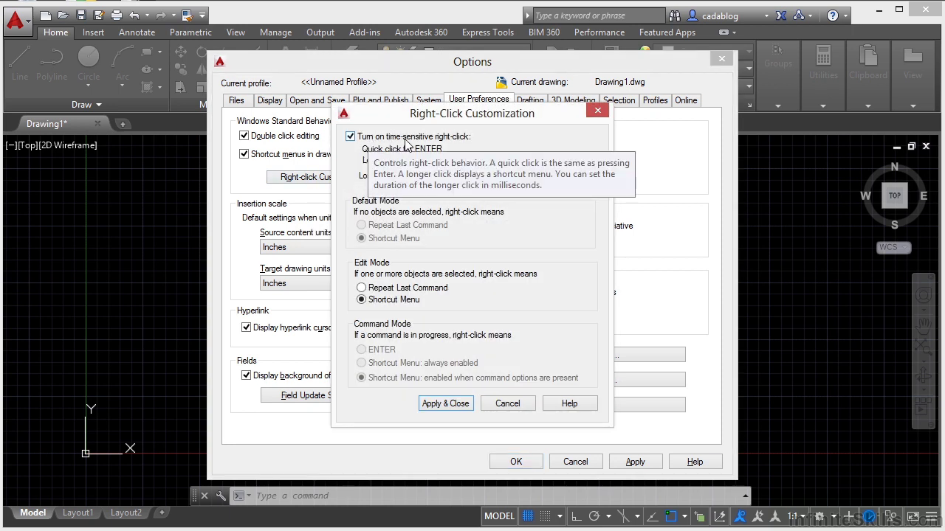
pyautogui.click(352, 139)
pyautogui.click(352, 140)
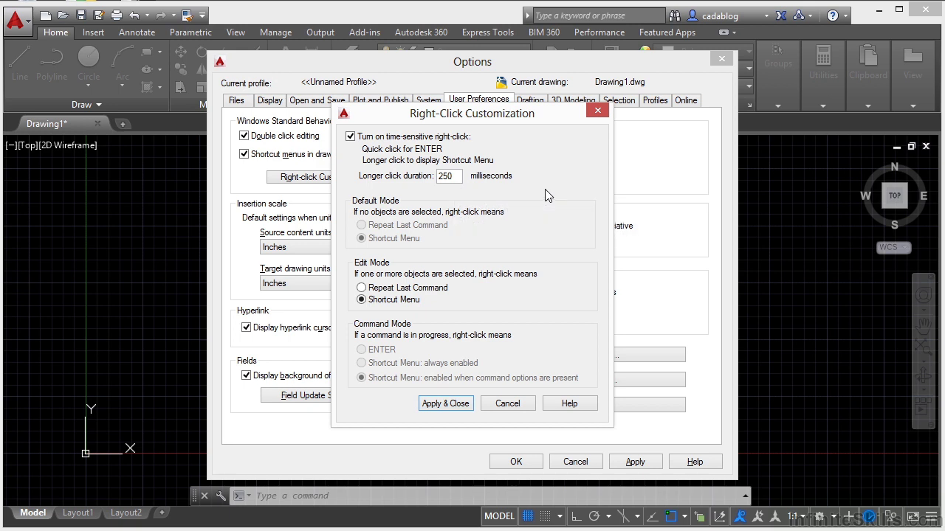
pyautogui.click(445, 403)
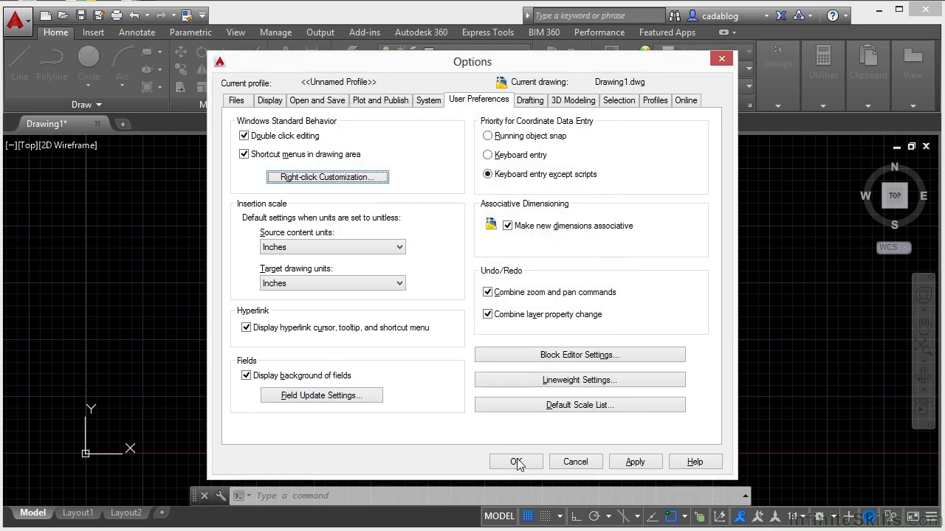
pyautogui.click(515, 461)
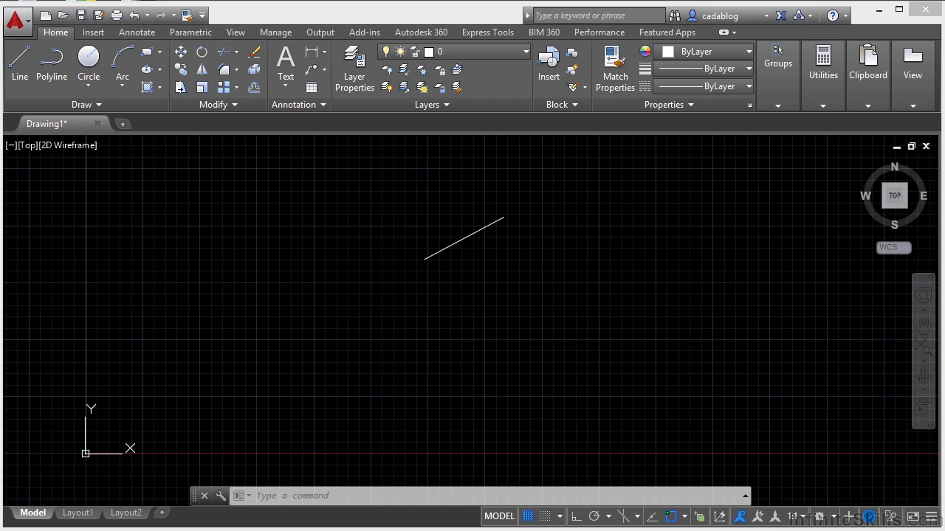
# - Show the Properties palette, review the slanted line's general and geometry properties, close the palette and deselect the line
pyautogui.hotkey('ctrl', '1')
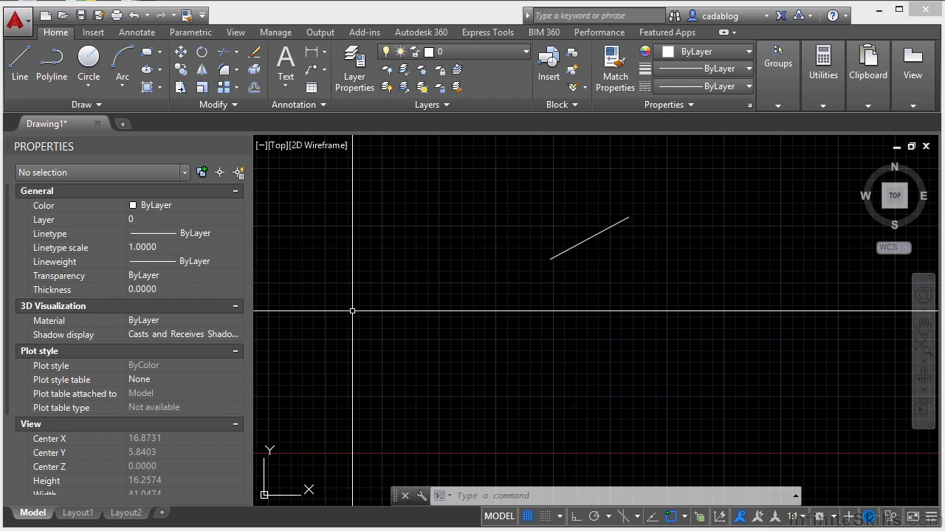
pyautogui.click(569, 262)
pyautogui.click(561, 225)
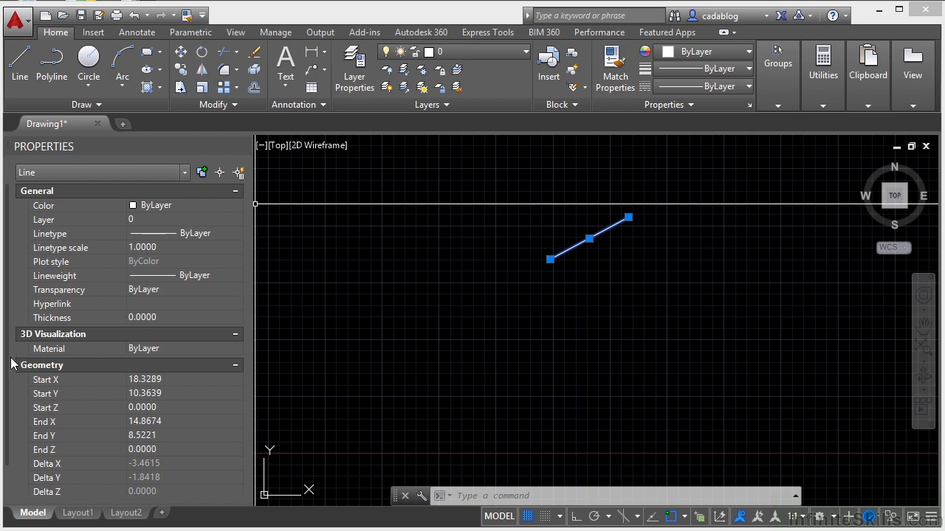
pyautogui.scroll(-1, 7, 389)
pyautogui.scroll(-1, 7, 389)
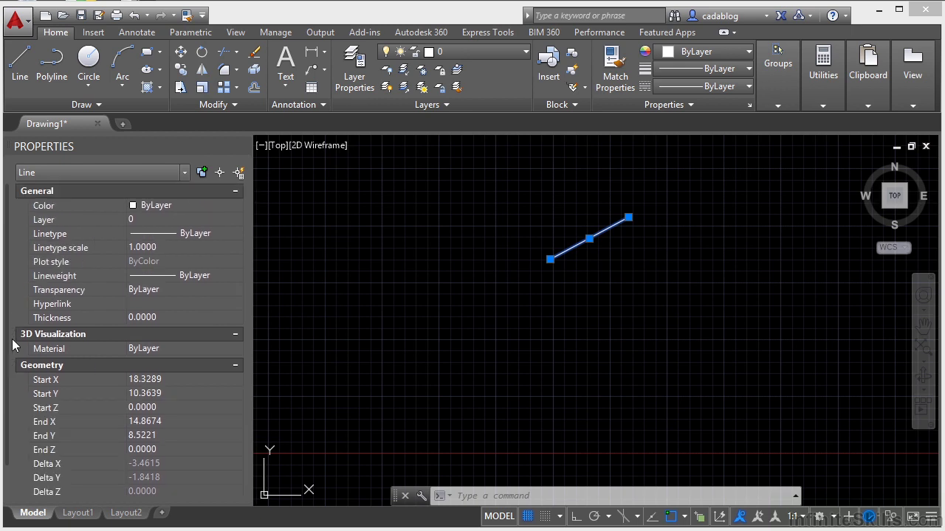
pyautogui.scroll(2, 9, 376)
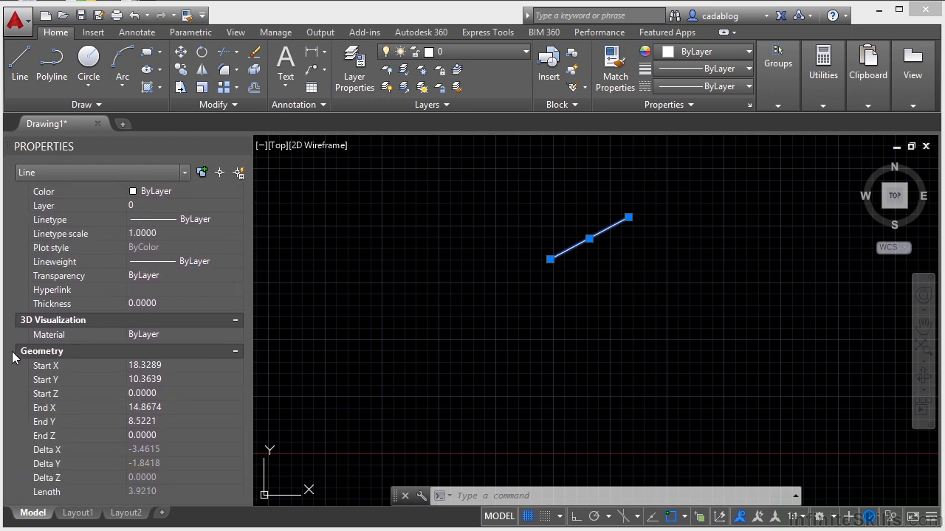
pyautogui.scroll(-2, 15, 350)
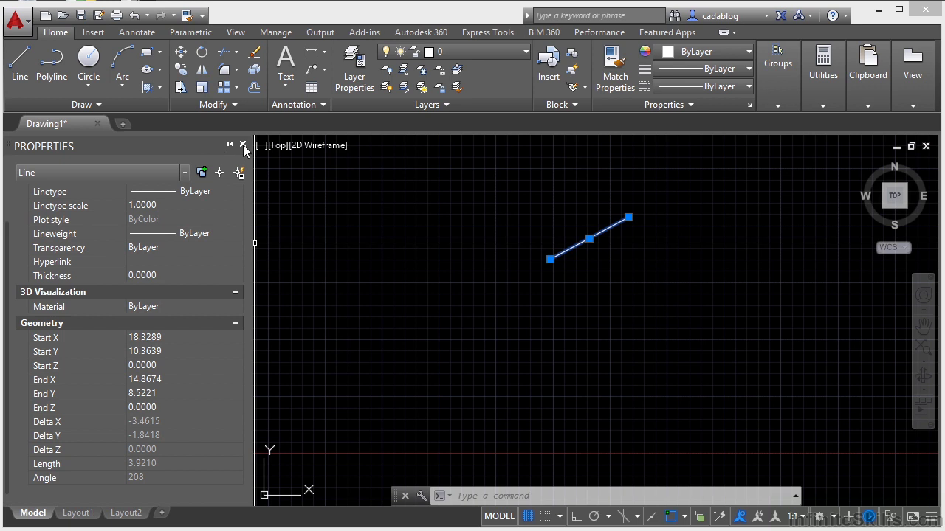
pyautogui.click(243, 144)
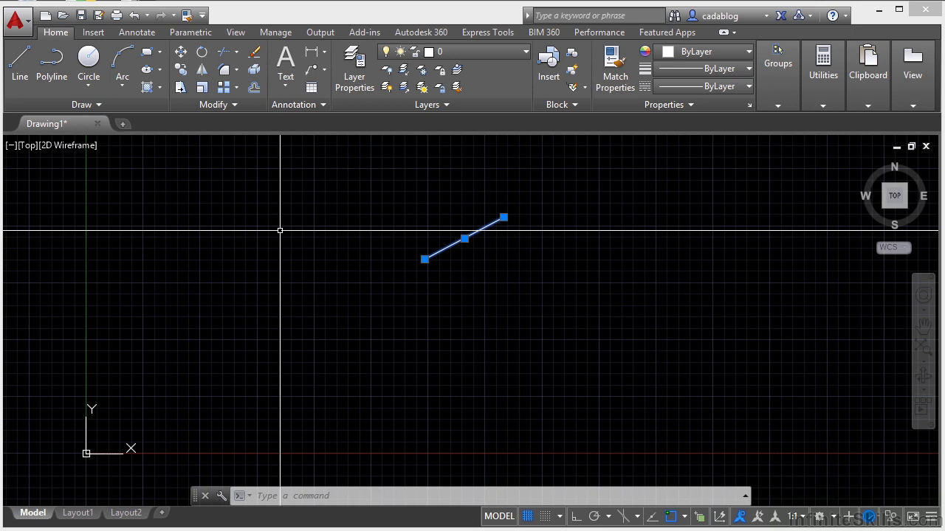
pyautogui.press('Escape')
pyautogui.press('Escape')
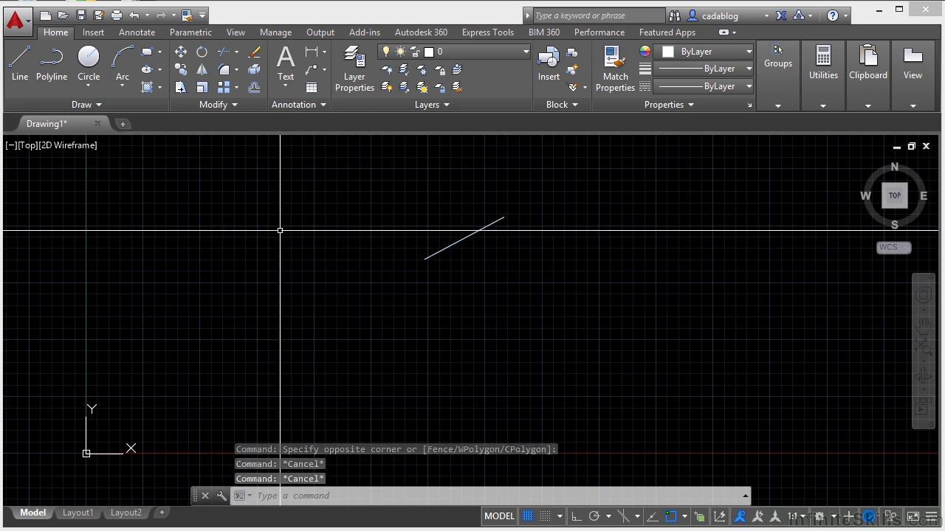
# - Open DesignCenter to view its folder list and the Sample folder's contents, and close it
pyautogui.hotkey('ctrl', '2')
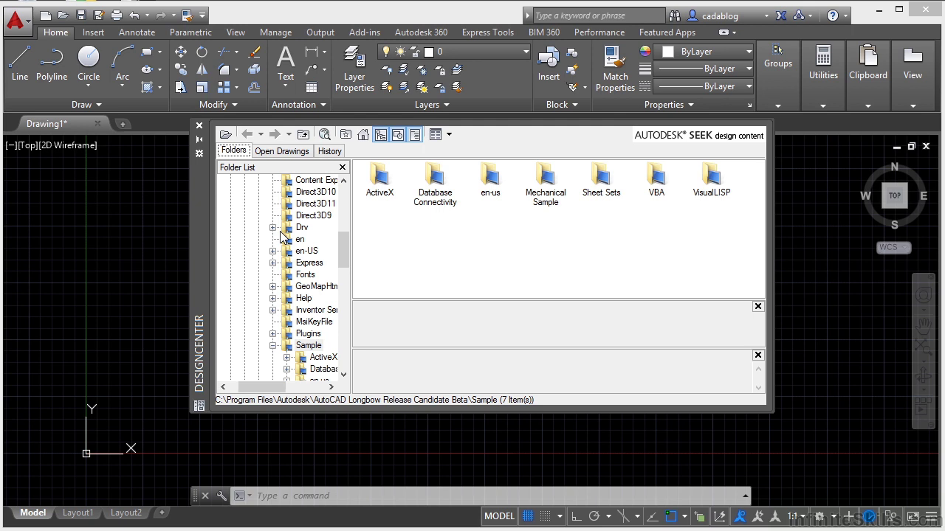
pyautogui.click(777, 105)
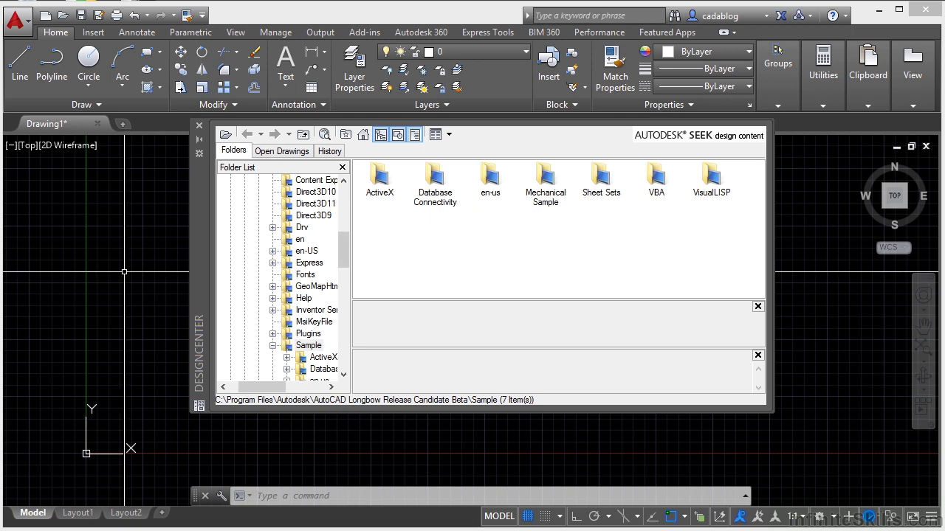
pyautogui.click(199, 126)
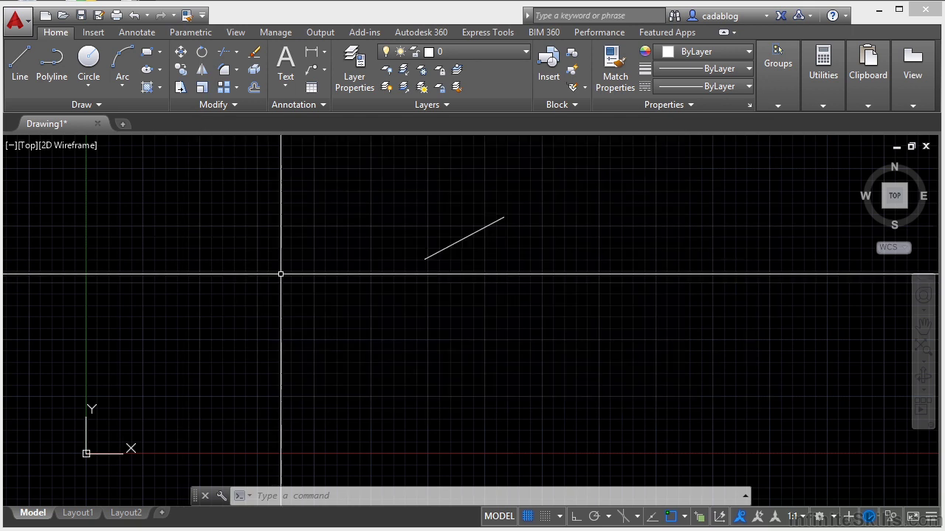
# - Open the Tool Palettes and browse the Constraints, Annotation, Architectural, Mechanical and Electrical palettes
pyautogui.hotkey('ctrl', '3')
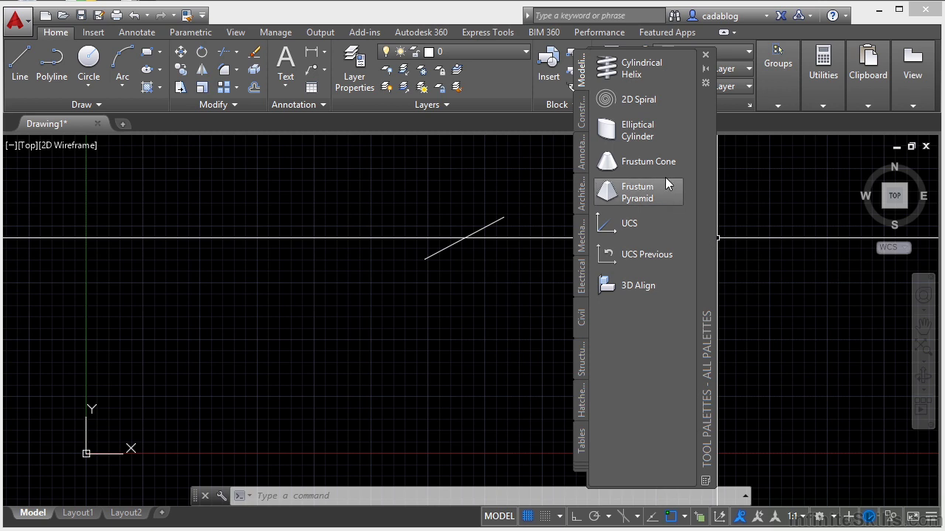
pyautogui.click(582, 112)
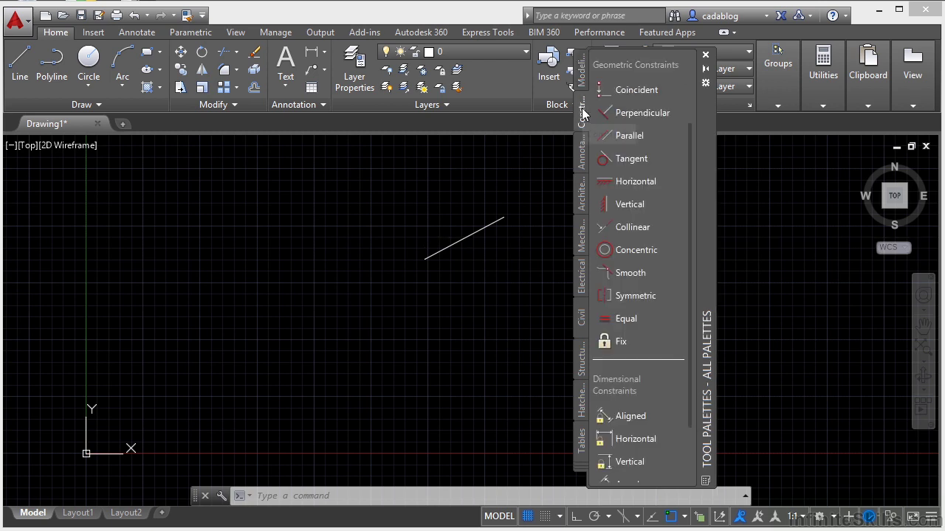
pyautogui.click(585, 170)
pyautogui.click(583, 195)
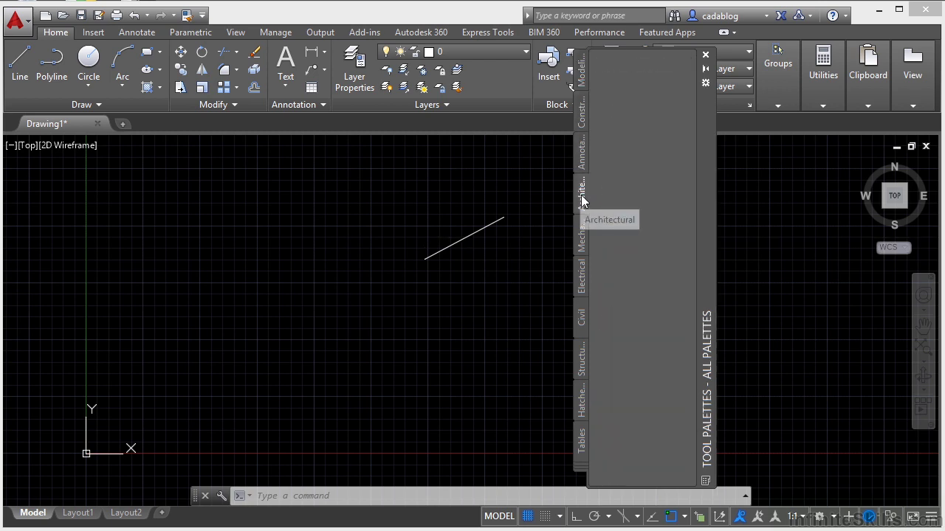
pyautogui.click(583, 240)
pyautogui.click(582, 267)
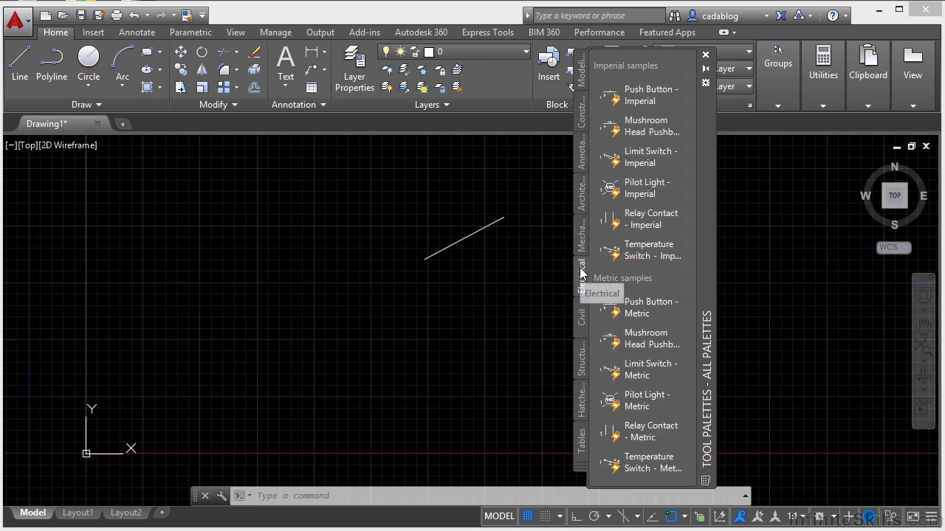
# - Insert the Bore - Imperial symbol from the Civil tool palette near the slanted line and close the Tool Palettes
pyautogui.click(582, 316)
pyautogui.click(626, 253)
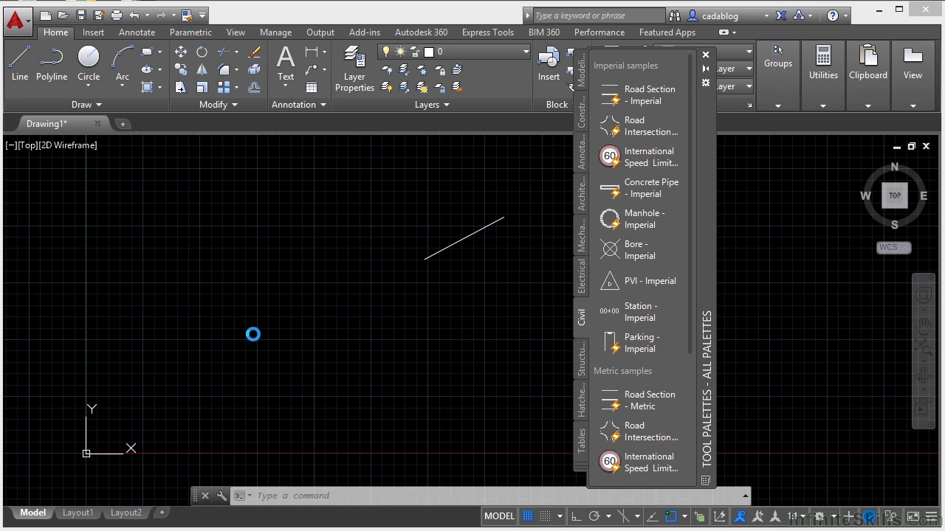
pyautogui.scroll(10, 442, 229)
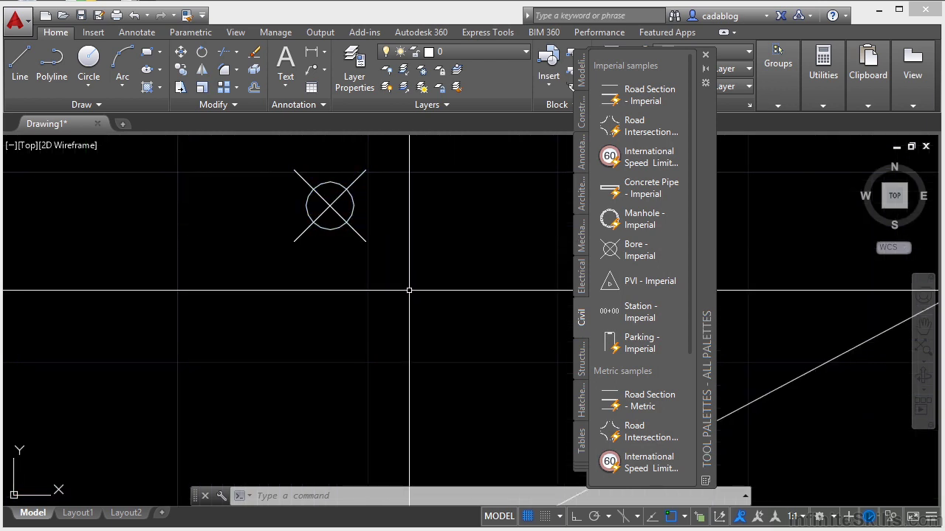
pyautogui.click(705, 55)
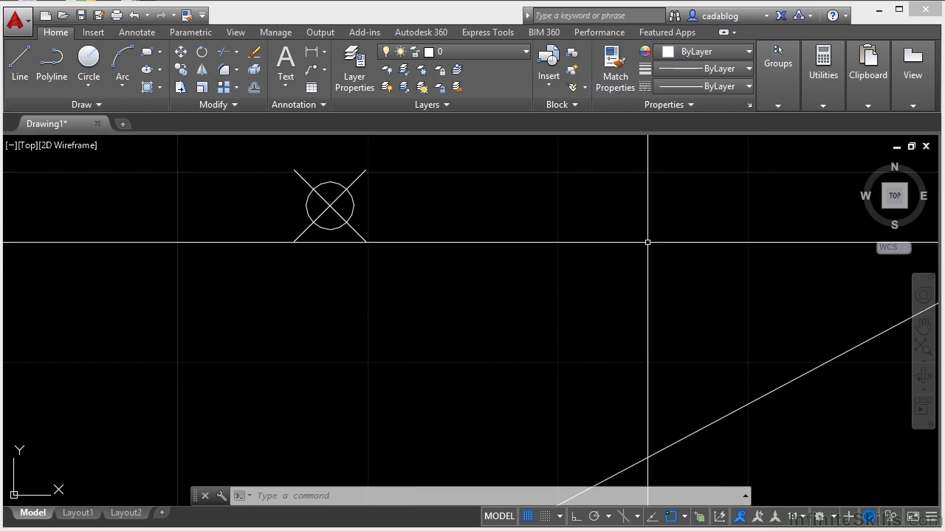
# - Open the QuickCalc calculator, move it clear of the bore symbol and enlarge it to show the whole number pad
pyautogui.scroll(-2, 509, 302)
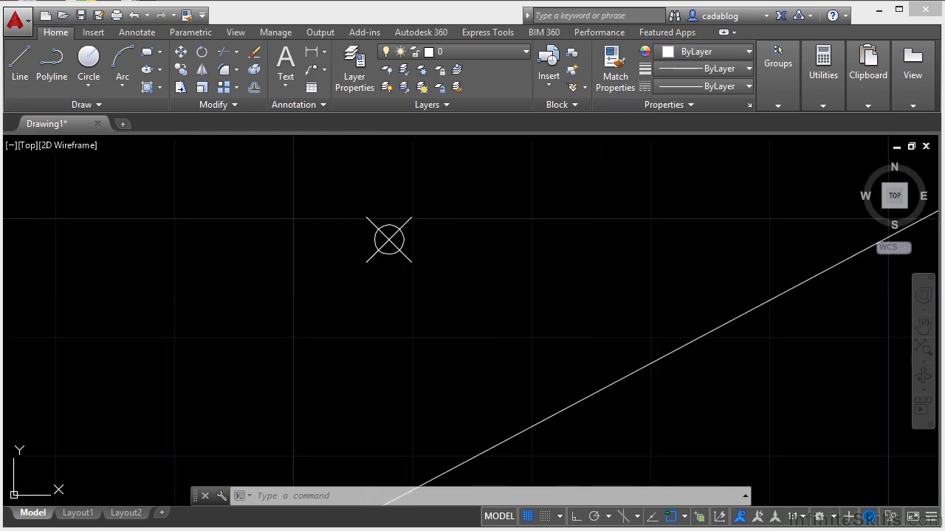
pyautogui.hotkey('ctrl', '8')
pyautogui.moveTo(49, 162)
pyautogui.mouseDown()
pyautogui.moveTo(95, 233)
pyautogui.moveTo(280, 362)
pyautogui.moveTo(180, 339)
pyautogui.mouseUp()
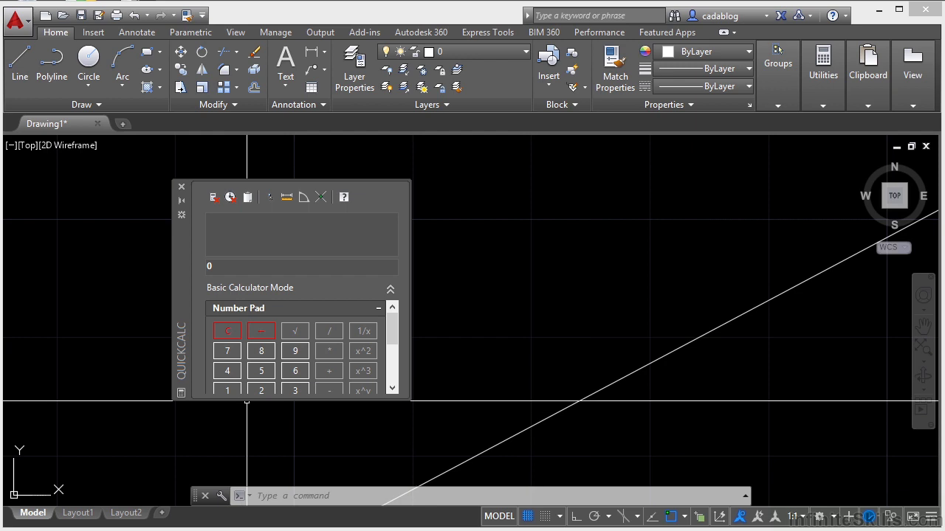
pyautogui.moveTo(247, 403); pyautogui.dragTo(249, 486)
pyautogui.moveTo(191, 357); pyautogui.dragTo(99, 236)
pyautogui.moveTo(210, 388); pyautogui.dragTo(214, 452)
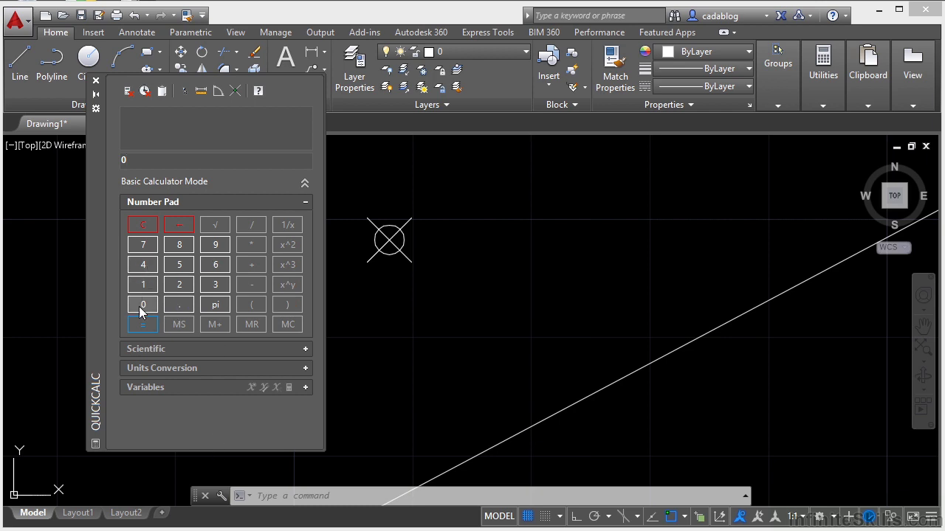
# - Calculate 3.1494159+654 in QuickCalc
pyautogui.write('3.14x6')
pyautogui.press('Escape')
pyautogui.write('3.14')
pyautogui.click(209, 244)
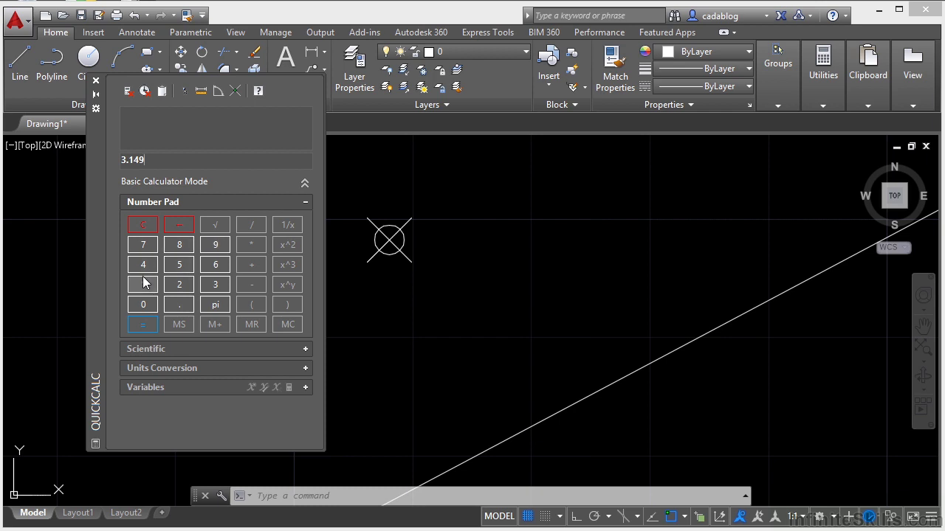
pyautogui.click(143, 264)
pyautogui.click(143, 284)
pyautogui.click(179, 264)
pyautogui.click(216, 244)
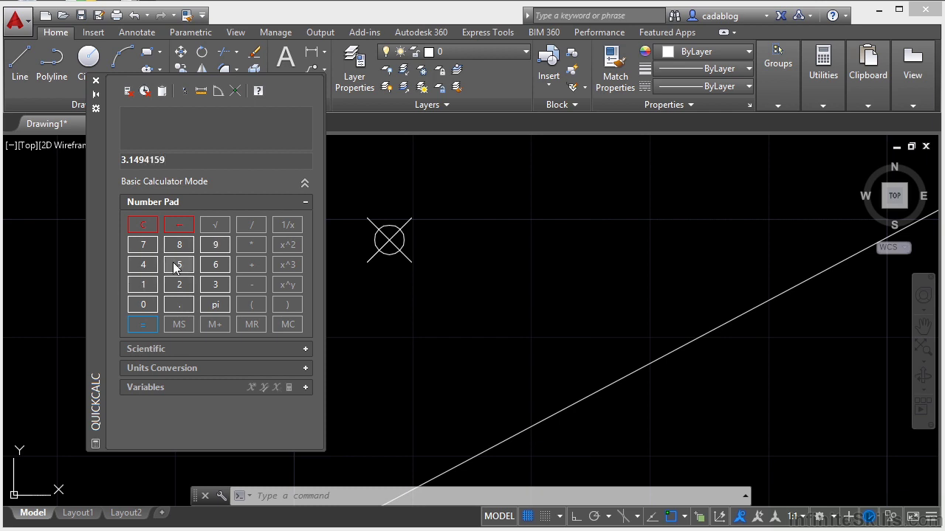
pyautogui.click(251, 264)
pyautogui.click(215, 264)
pyautogui.click(180, 264)
pyautogui.write('4')
pyautogui.press('Return')
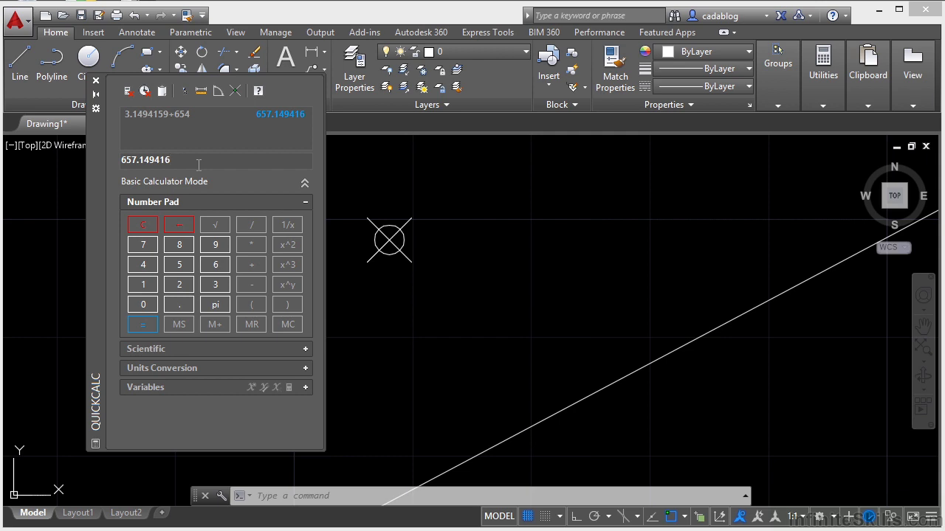
# - Copy the QuickCalc result to the clipboard and close the calculator
pyautogui.doubleClick(148, 165)
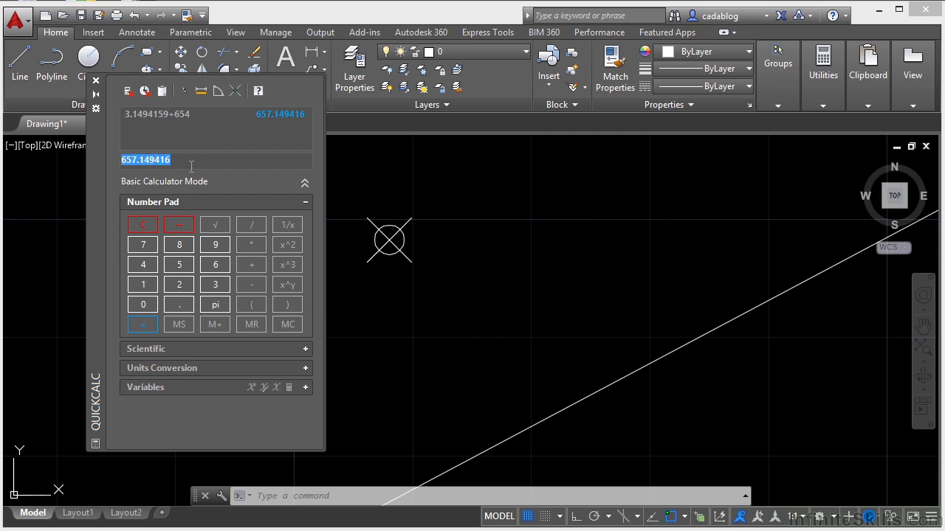
pyautogui.rightClick(139, 158)
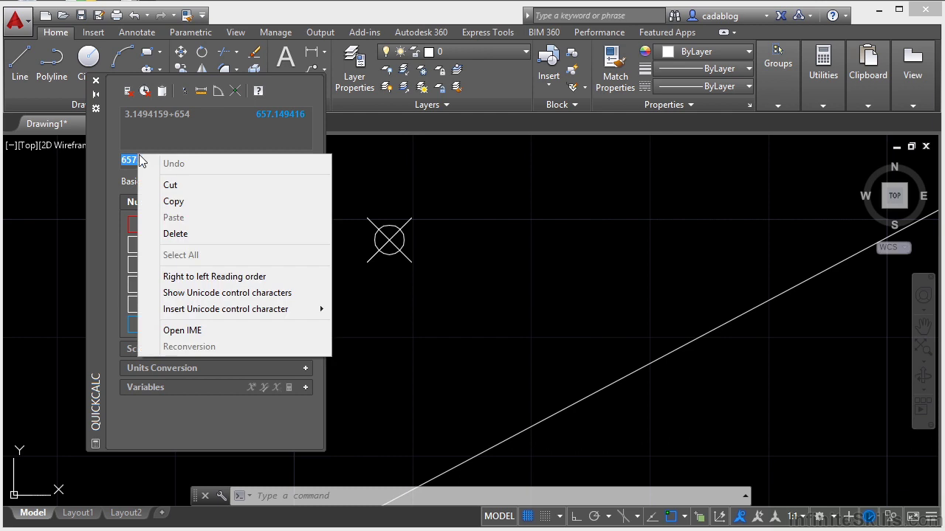
pyautogui.click(180, 201)
pyautogui.click(452, 199)
pyautogui.click(443, 194)
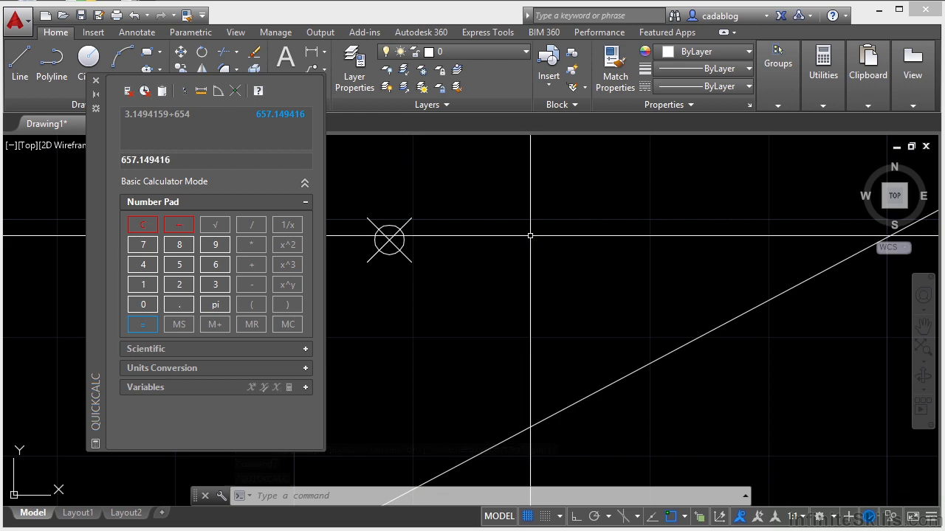
pyautogui.click(95, 80)
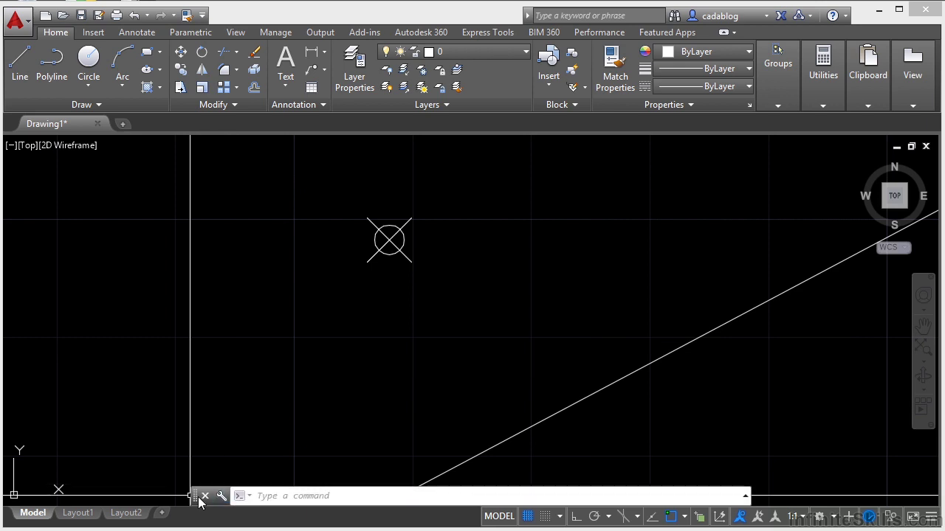
# - Move the command line window into the drawing area, enlarge it to show the command history, and close it
pyautogui.moveTo(195, 497); pyautogui.dragTo(137, 282)
pyautogui.moveTo(203, 292); pyautogui.dragTo(208, 447)
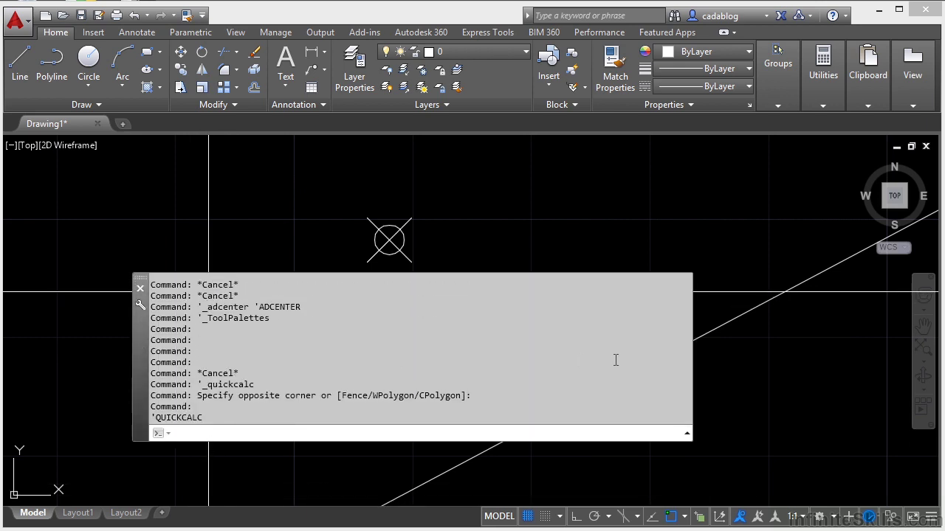
pyautogui.click(140, 289)
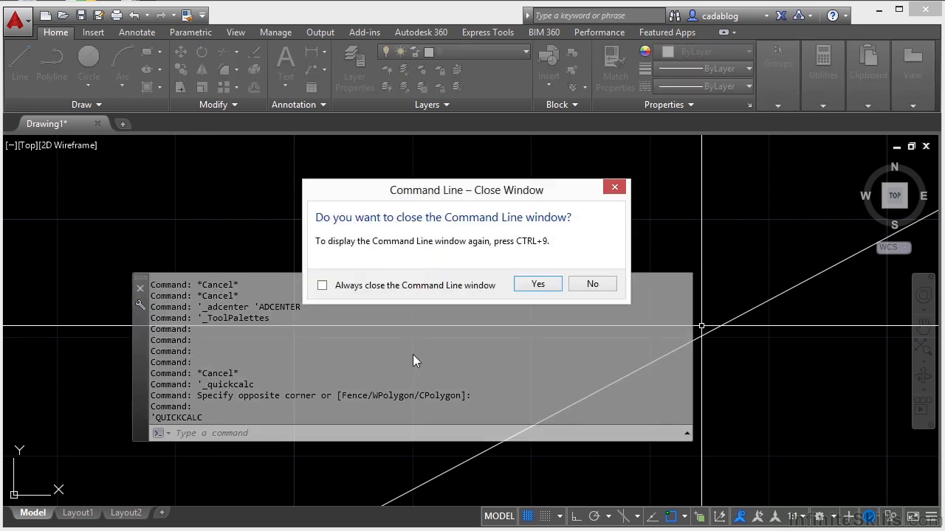
pyautogui.click(542, 288)
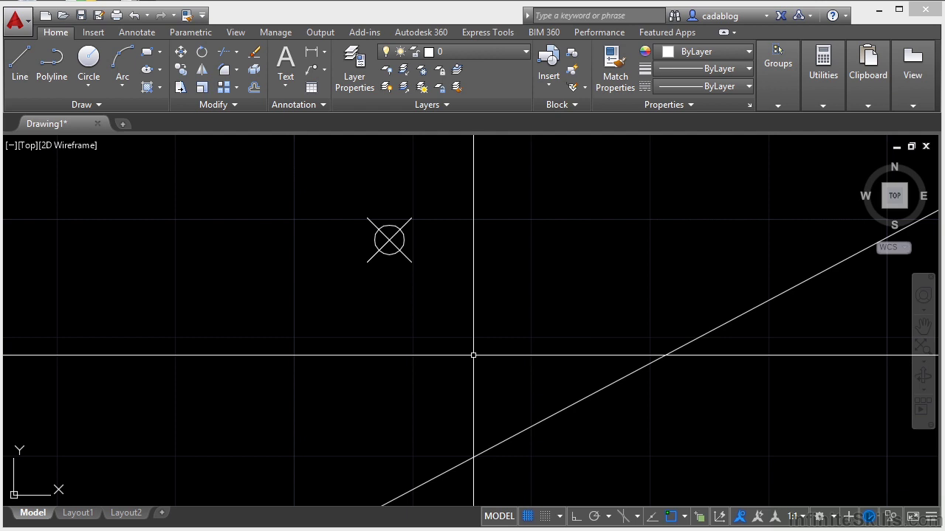
# - Redisplay the command line window, move it to the drawing area's lower edge and shrink it to a single line
pyautogui.hotkey('ctrl', '9')
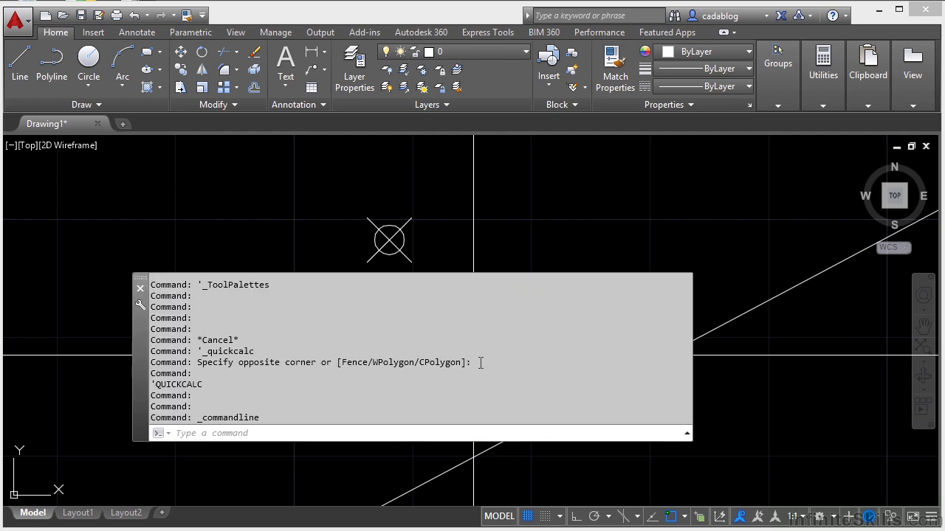
pyautogui.moveTo(139, 333); pyautogui.dragTo(189, 398)
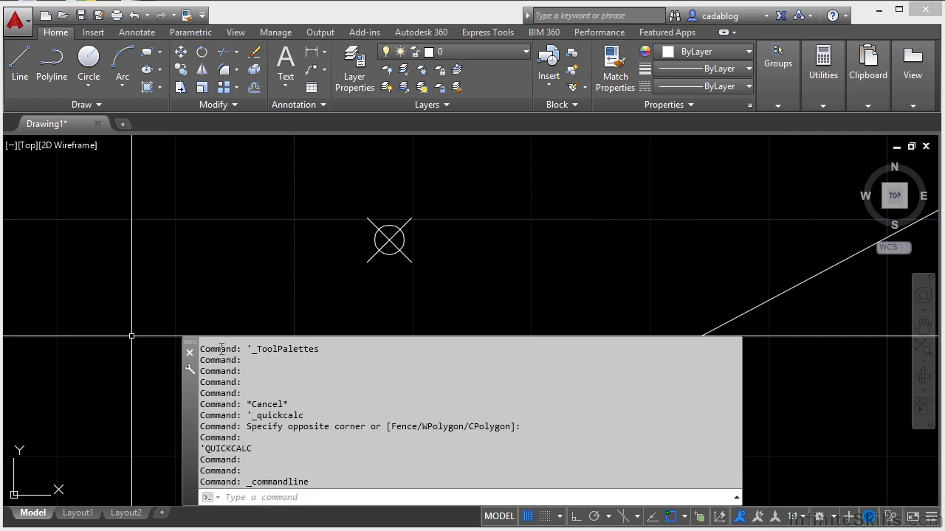
pyautogui.moveTo(219, 338); pyautogui.dragTo(225, 495)
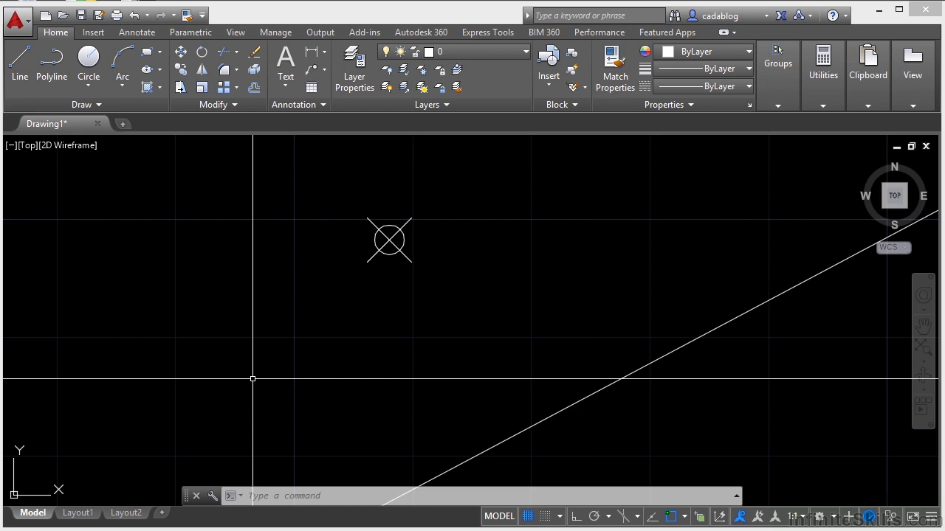
# - Turn on Clean Screen and draw three connected line segments beside the bore symbol with the Line command
pyautogui.hotkey('ctrl', '0')
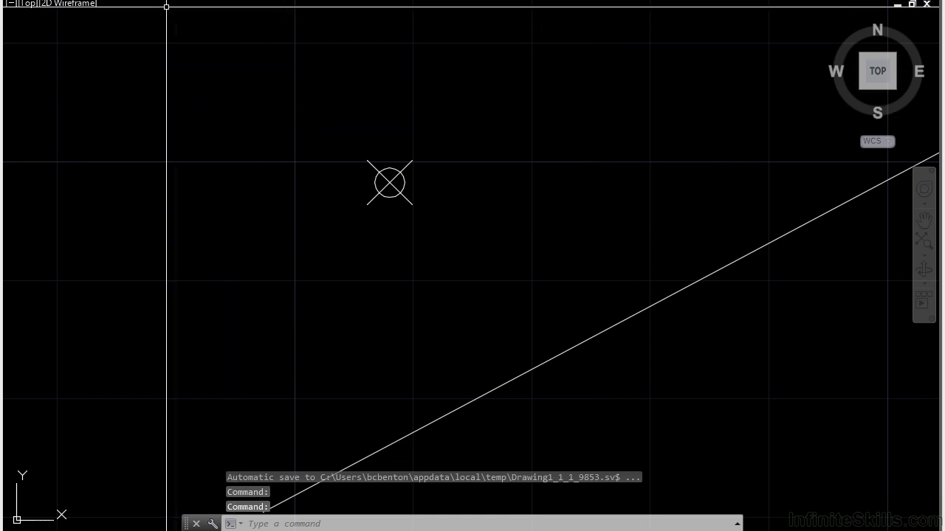
pyautogui.hotkey('ctrl', '0')
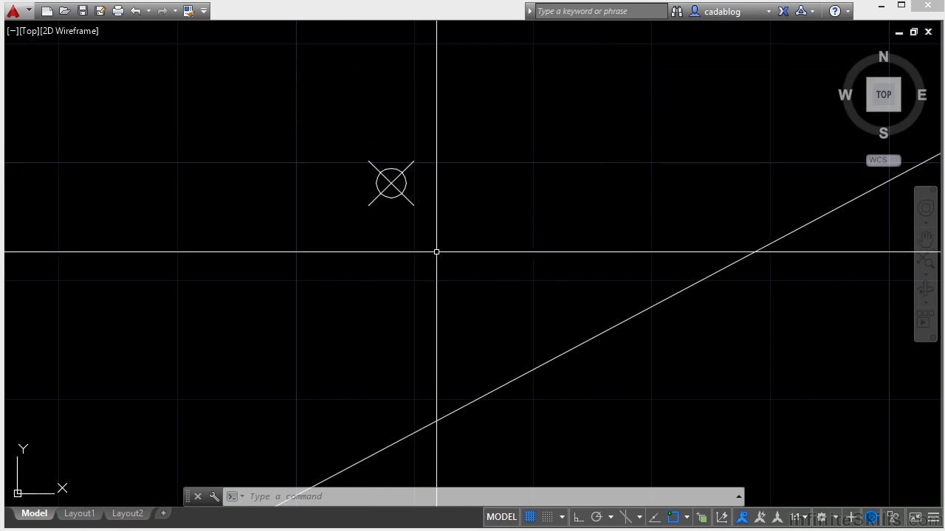
pyautogui.scroll(-5, 433, 251)
pyautogui.scroll(2, 431, 249)
pyautogui.moveTo(431, 249)
pyautogui.mouseDown(button='middle')
pyautogui.moveTo(381, 242)
pyautogui.moveTo(394, 242)
pyautogui.mouseUp(button='middle')
pyautogui.write('l')
pyautogui.press('Return')
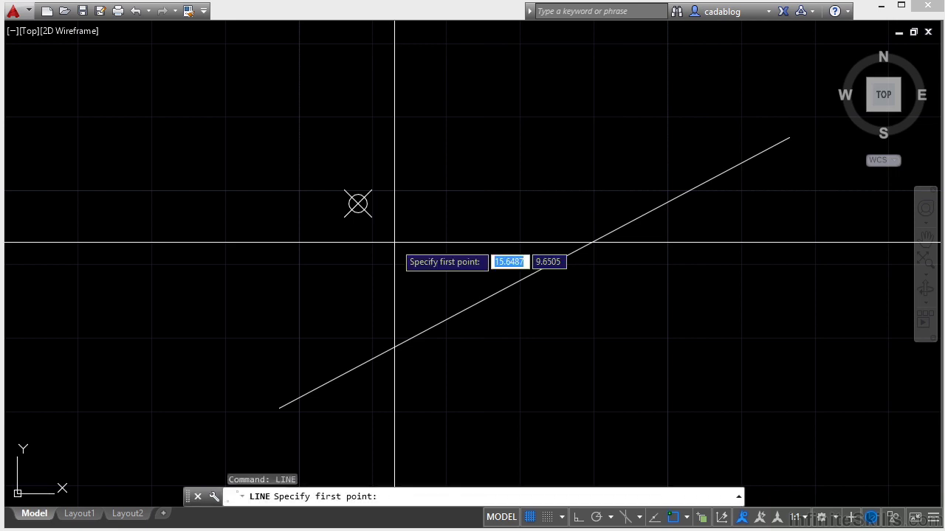
pyautogui.click(422, 238)
pyautogui.click(350, 155)
pyautogui.click(456, 151)
pyautogui.click(481, 201)
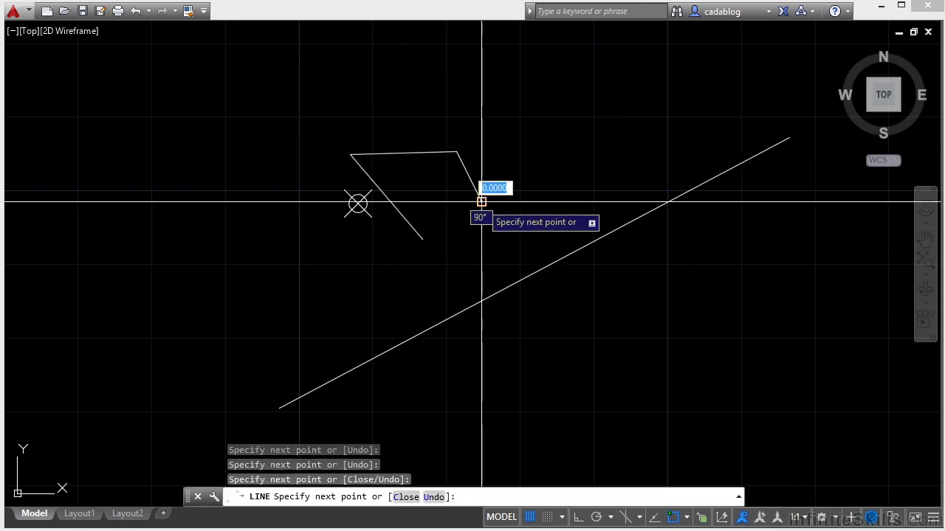
pyautogui.press('Return')
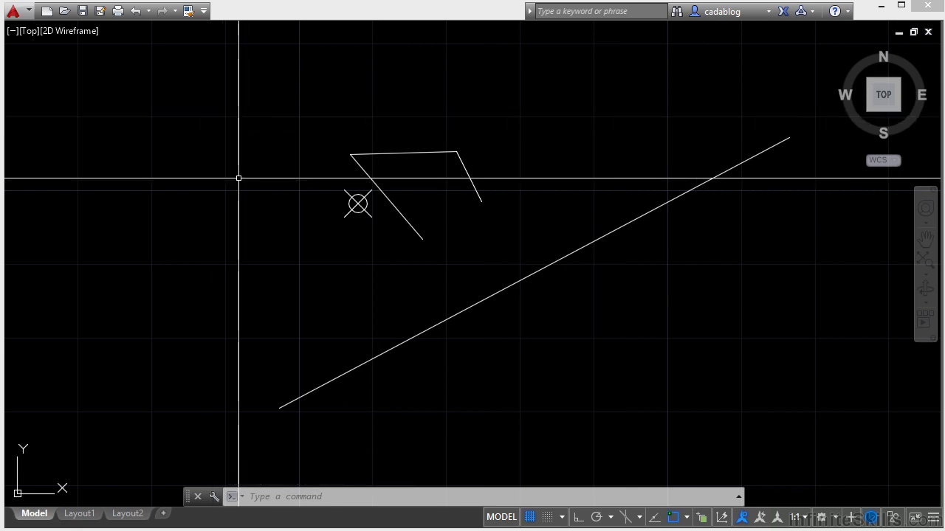
# - Turn off Clean Screen and show the Properties palette floating, with docking disallowed
pyautogui.hotkey('ctrl', '0')
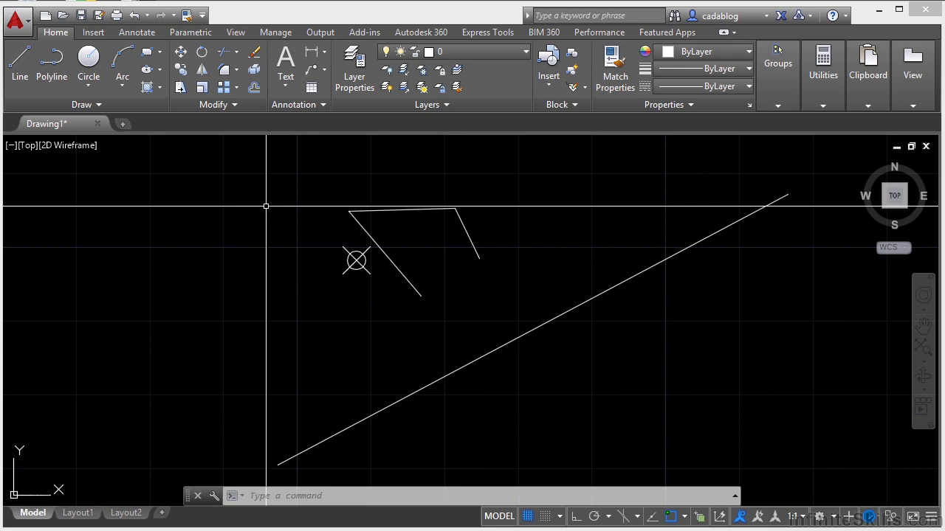
pyautogui.hotkey('ctrl', '1')
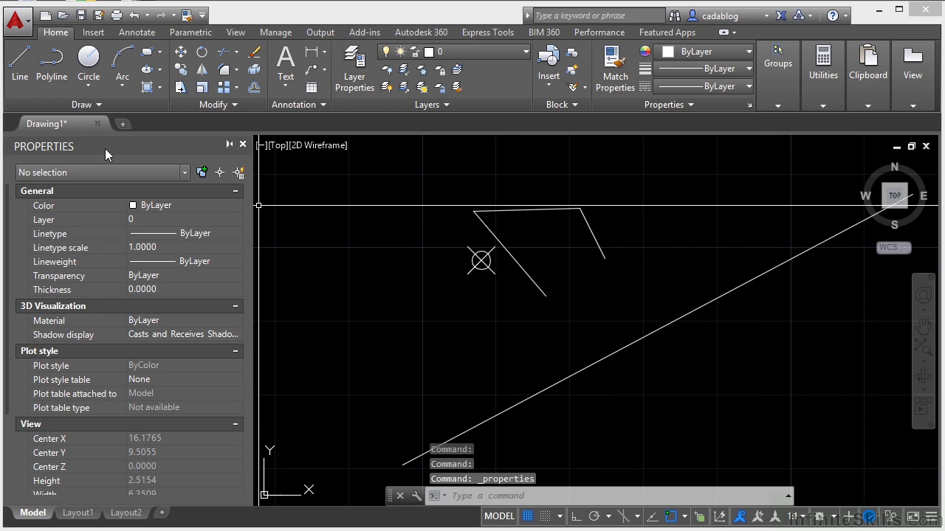
pyautogui.rightClick(103, 150)
pyautogui.click(148, 175)
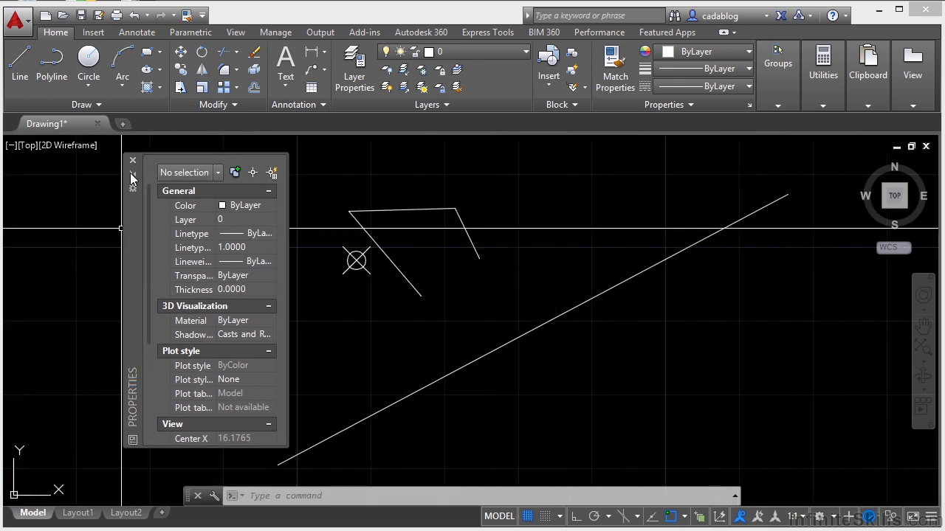
# - View the Properties palette's transparency settings and cancel without changing them
pyautogui.click(132, 177)
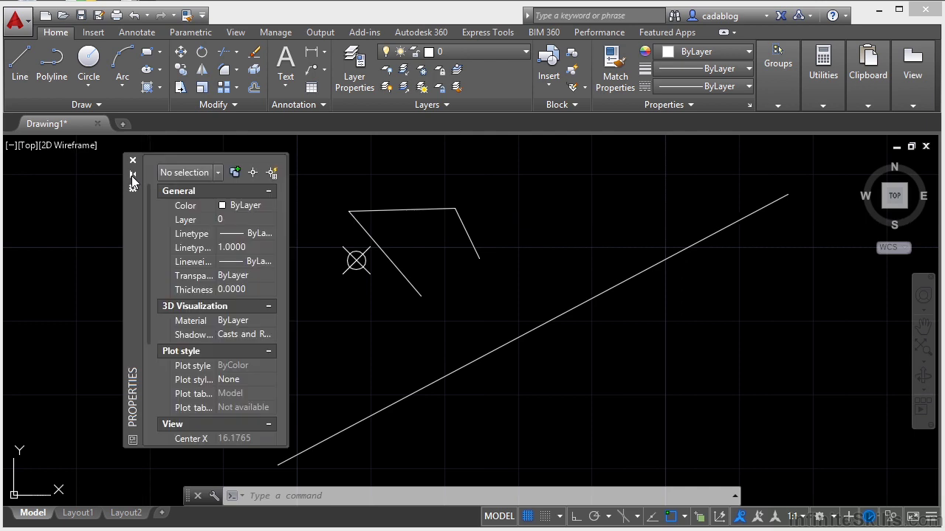
pyautogui.click(134, 189)
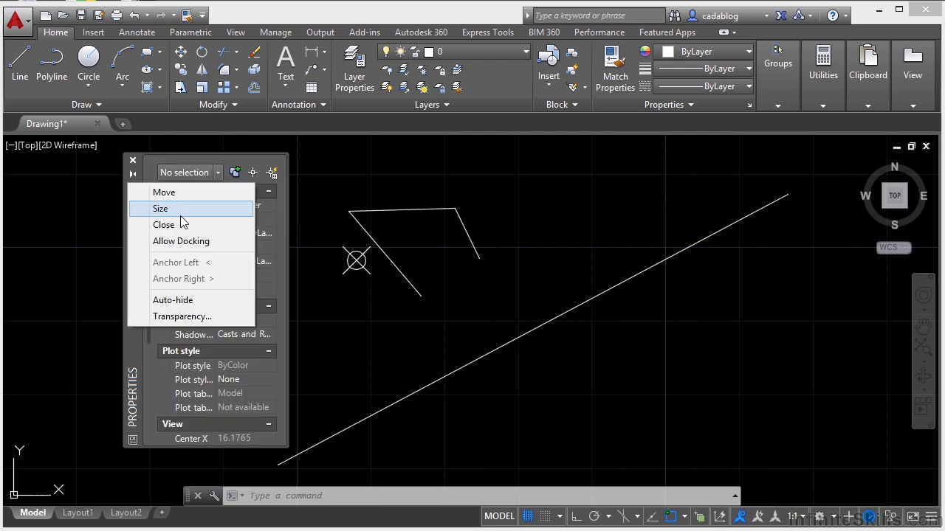
pyautogui.click(166, 319)
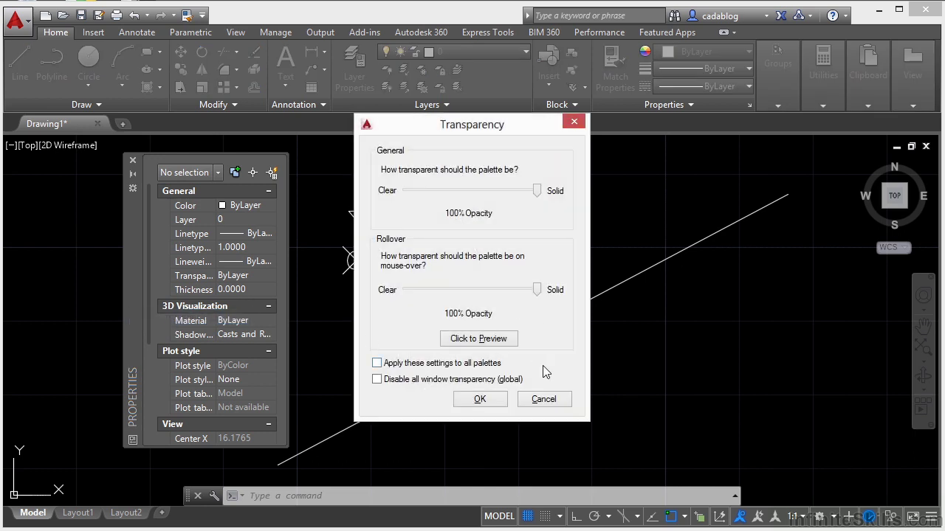
pyautogui.click(547, 402)
# - Turn on auto-hide for the Properties palette and move it to the edge of the drawing area
pyautogui.click(134, 175)
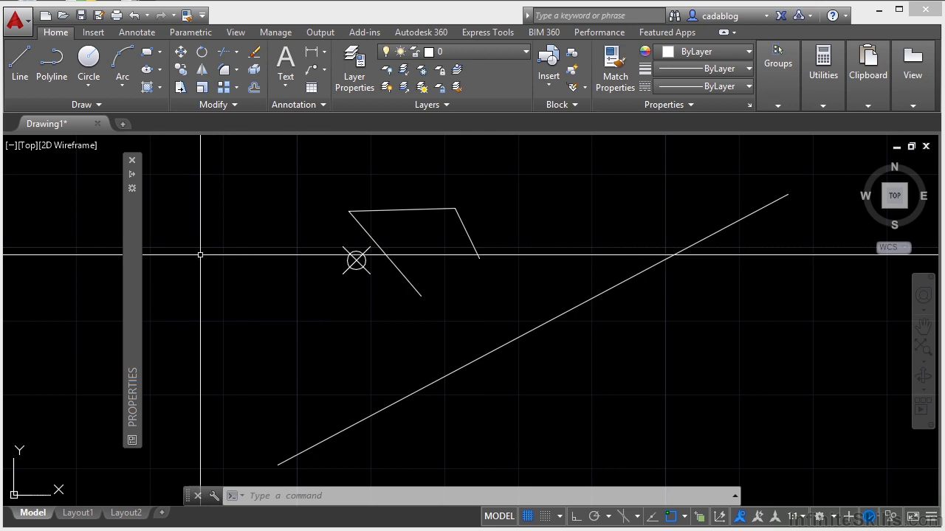
pyautogui.moveTo(135, 251)
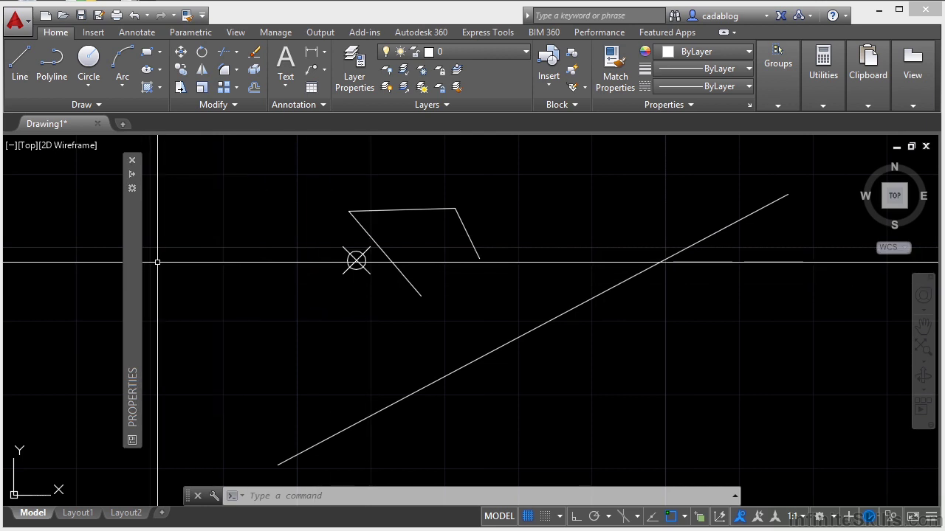
pyautogui.moveTo(136, 259); pyautogui.dragTo(16, 246)
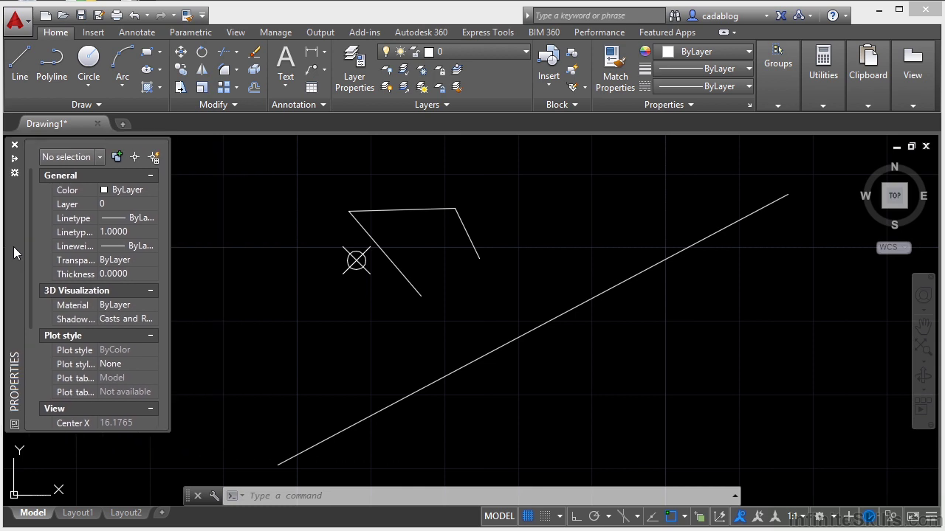
# - Allow docking for the Properties palette, dock it beside the drawing area and make it narrower
pyautogui.rightClick(14, 247)
pyautogui.click(26, 303)
pyautogui.doubleClick(14, 256)
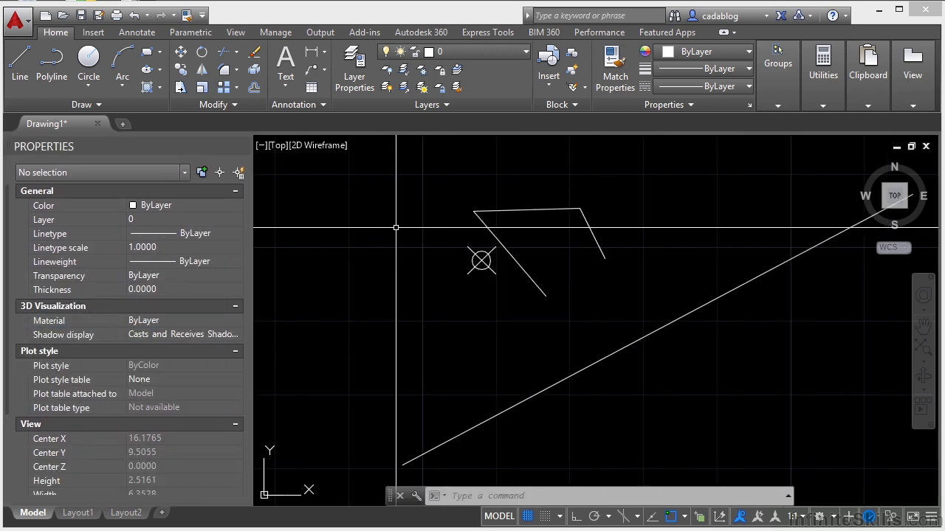
pyautogui.moveTo(253, 240); pyautogui.dragTo(150, 238)
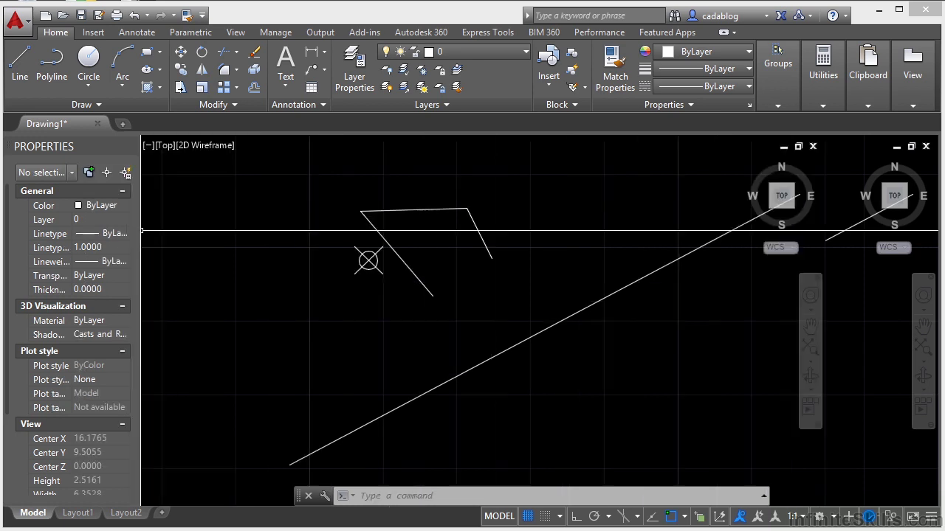